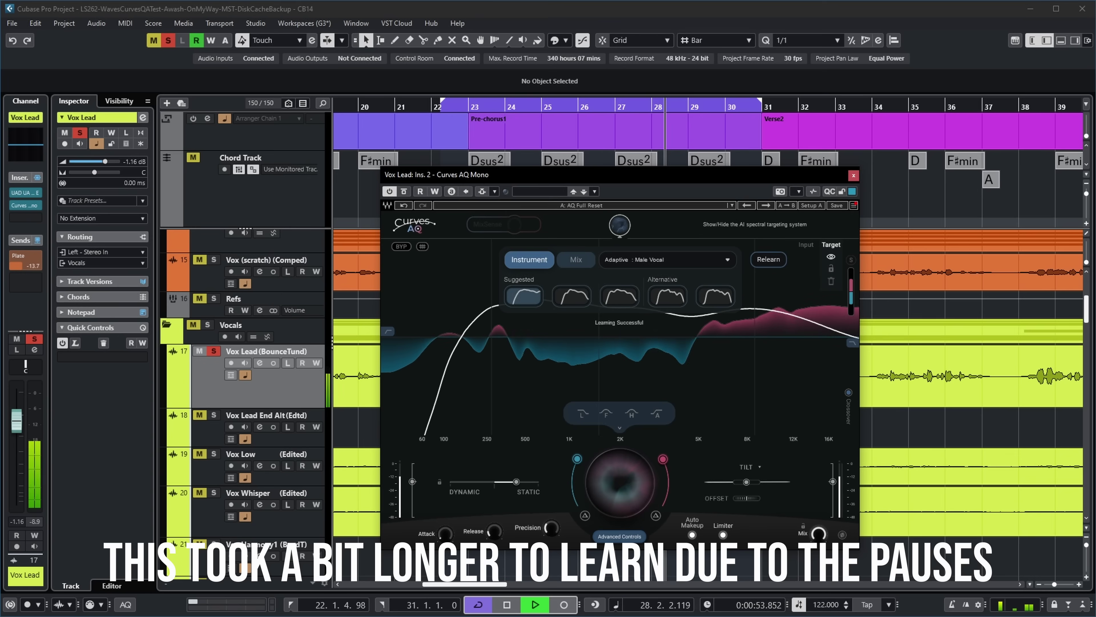
Play the looped section while auditioning the other suggested and alternative target curves, and choose the first alternative curve for the lead vocal
key("space")
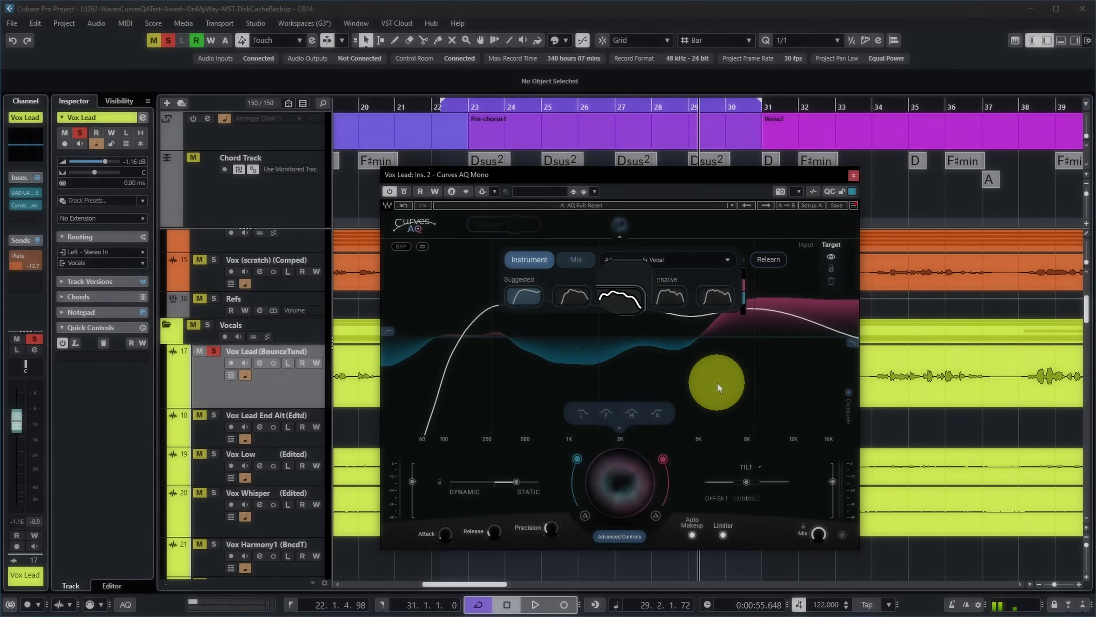
key("KP_1")
key("space")
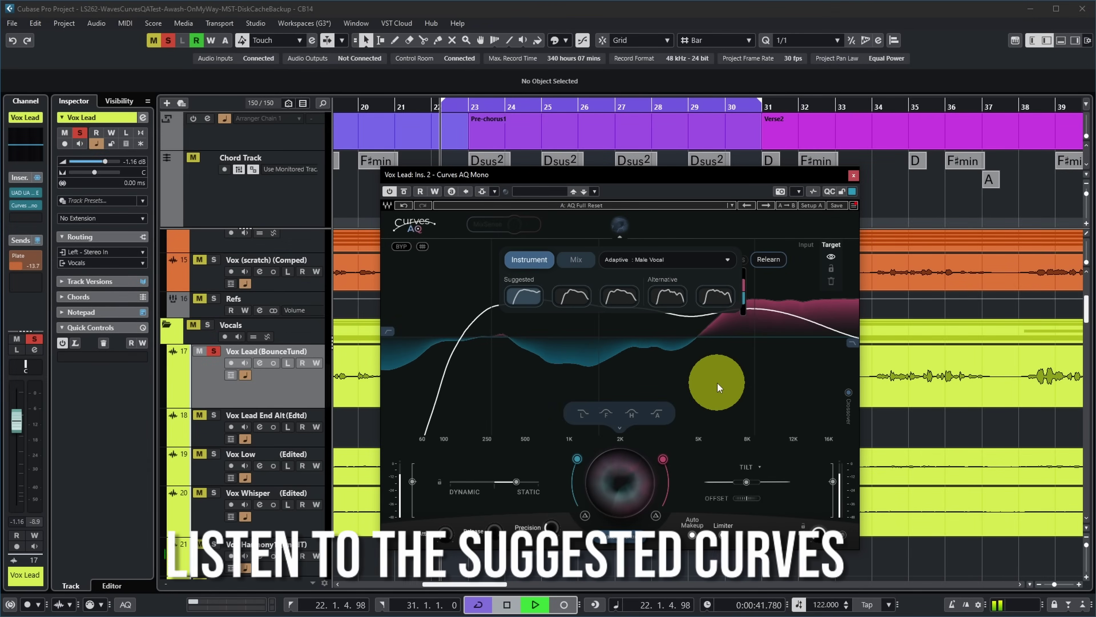
left_click(577, 296)
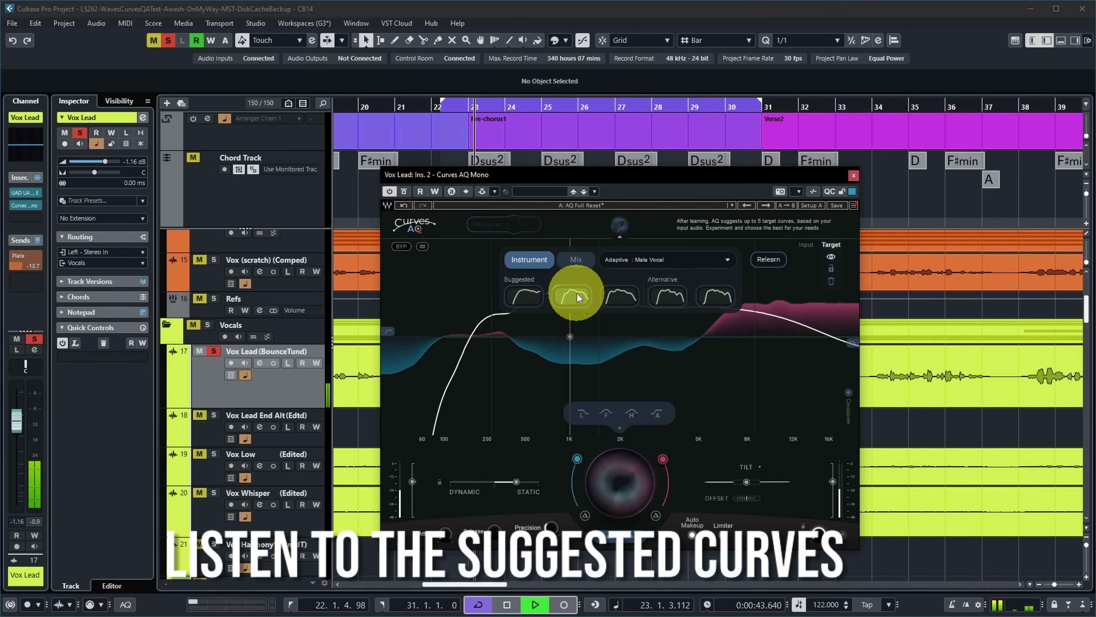
left_click(619, 297)
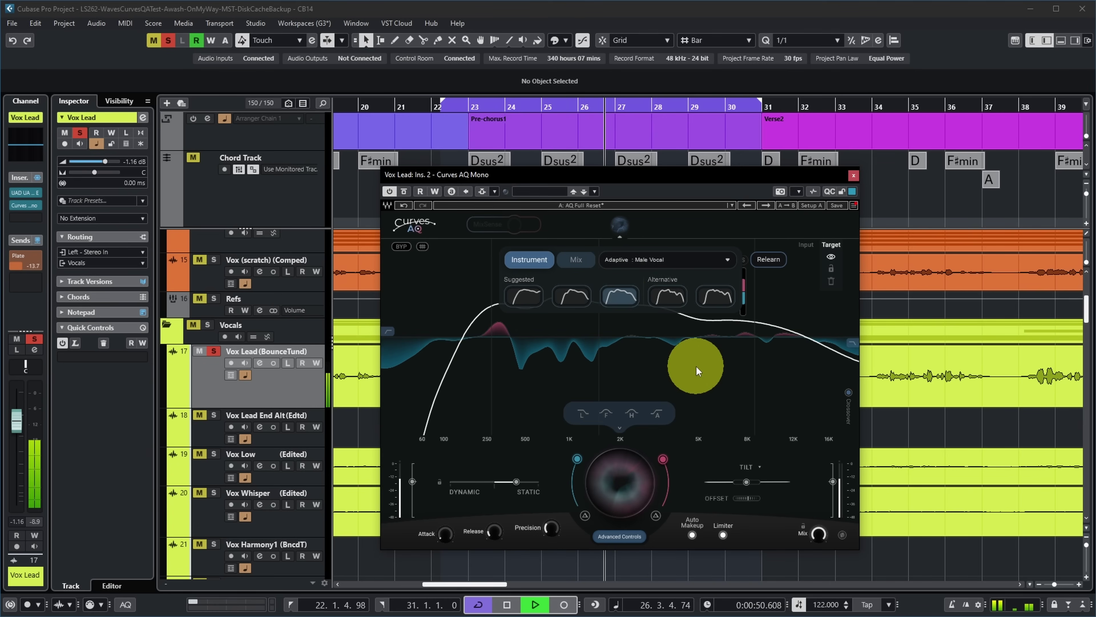
left_click(667, 297)
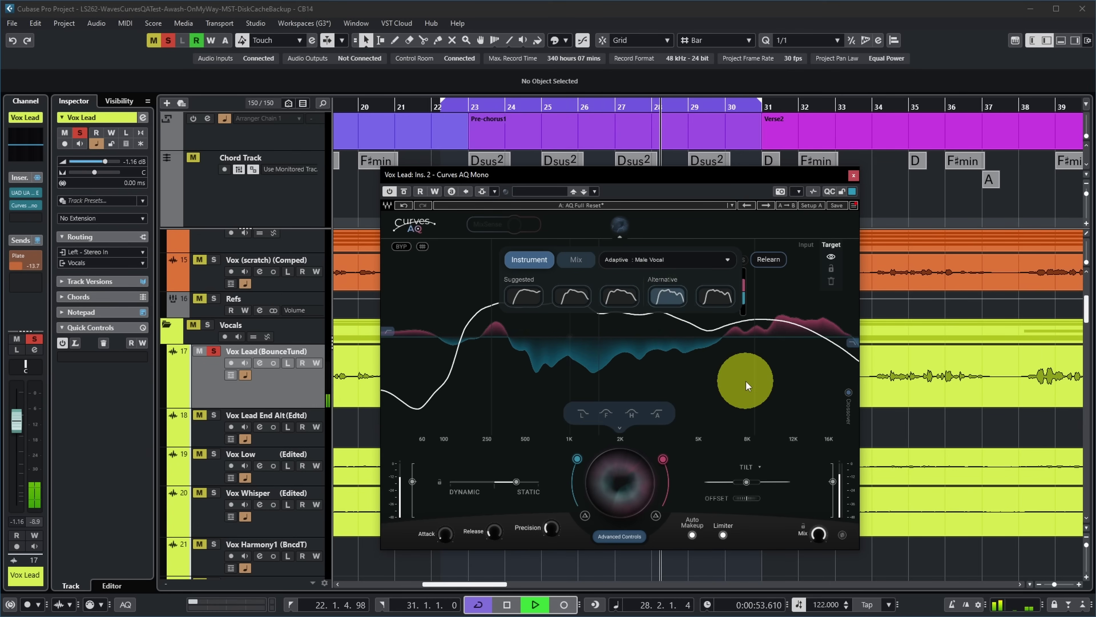
left_click(716, 299)
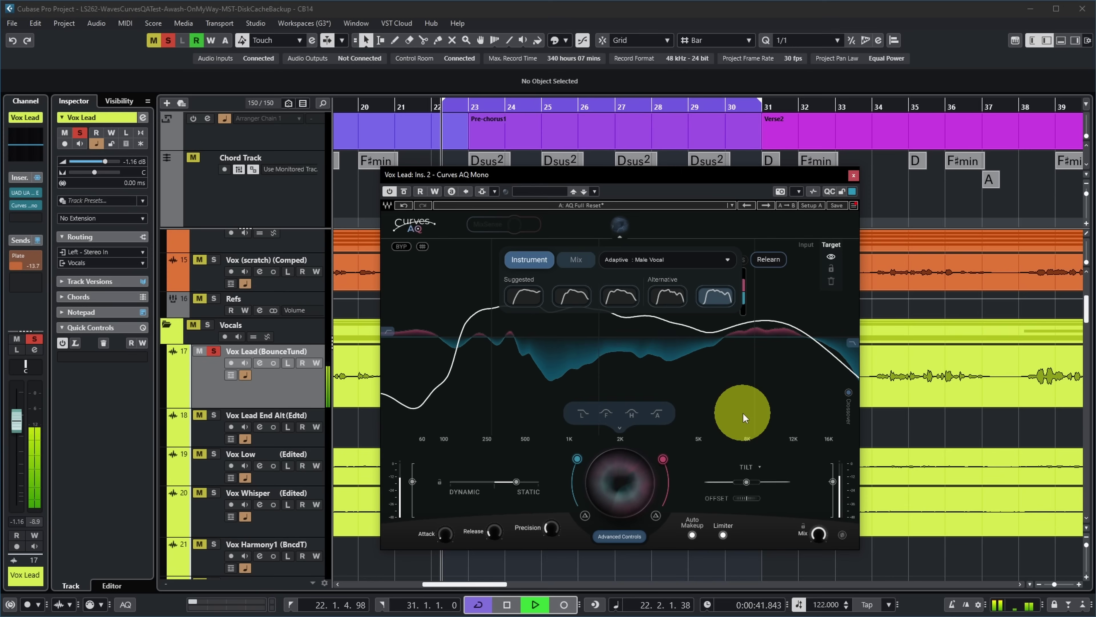
key("space")
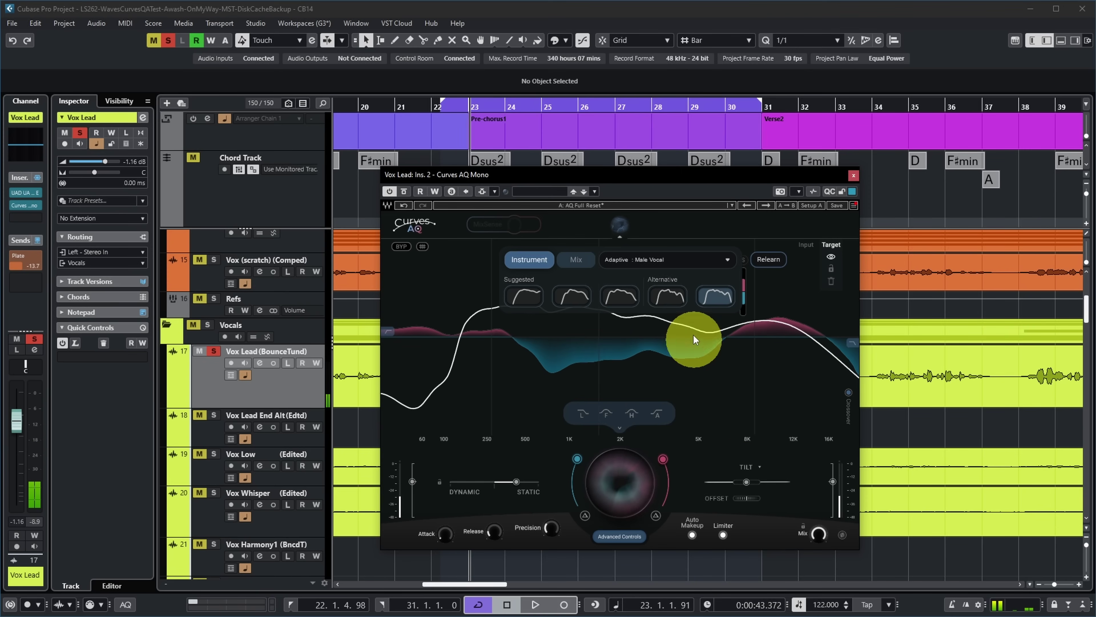
left_click(667, 297)
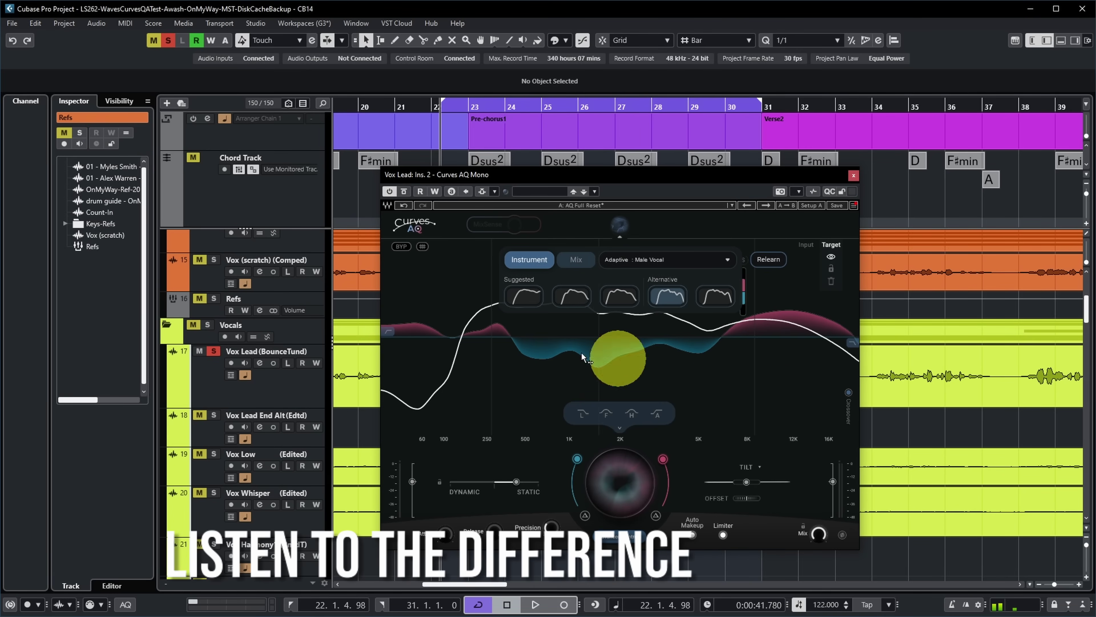
Play the looped section and compare the lead vocal with Curves AQ bypassed and active
key("space")
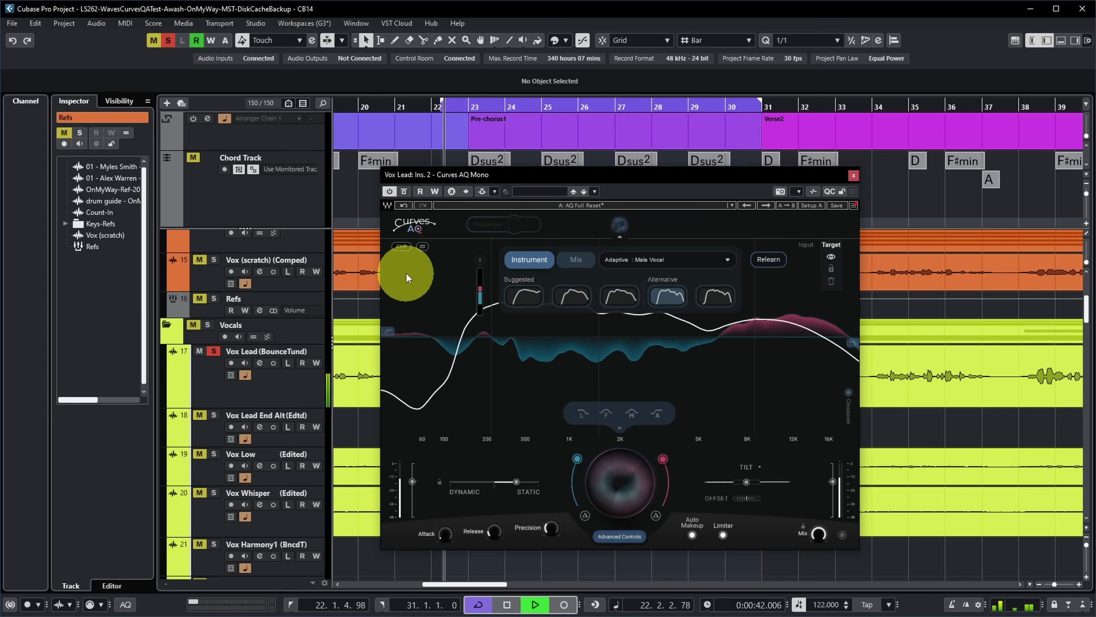
left_click(401, 247)
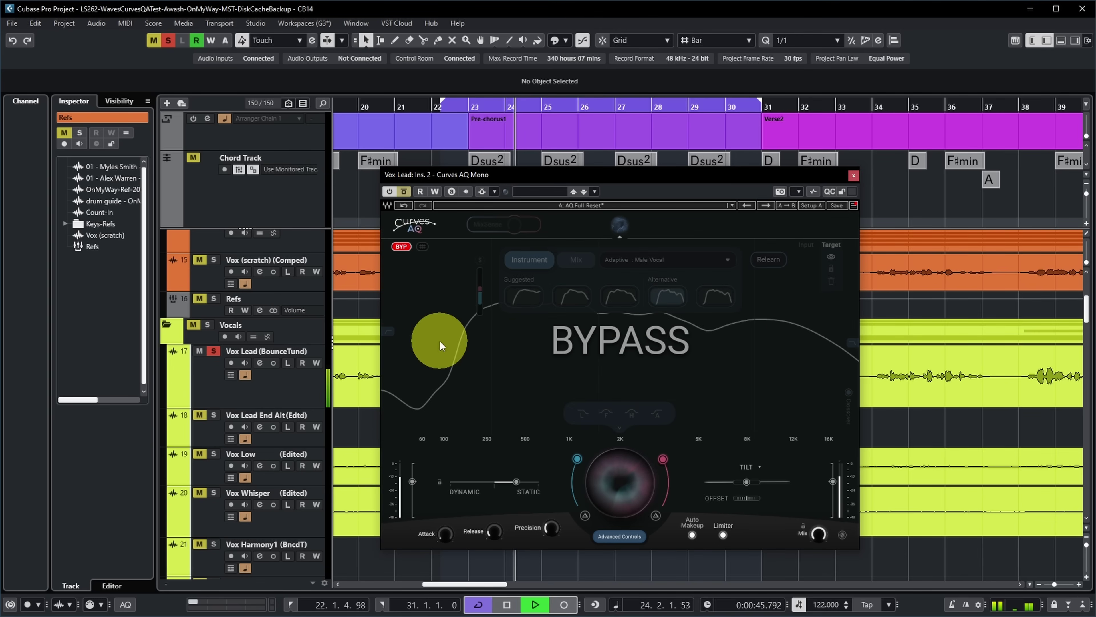
left_click(401, 247)
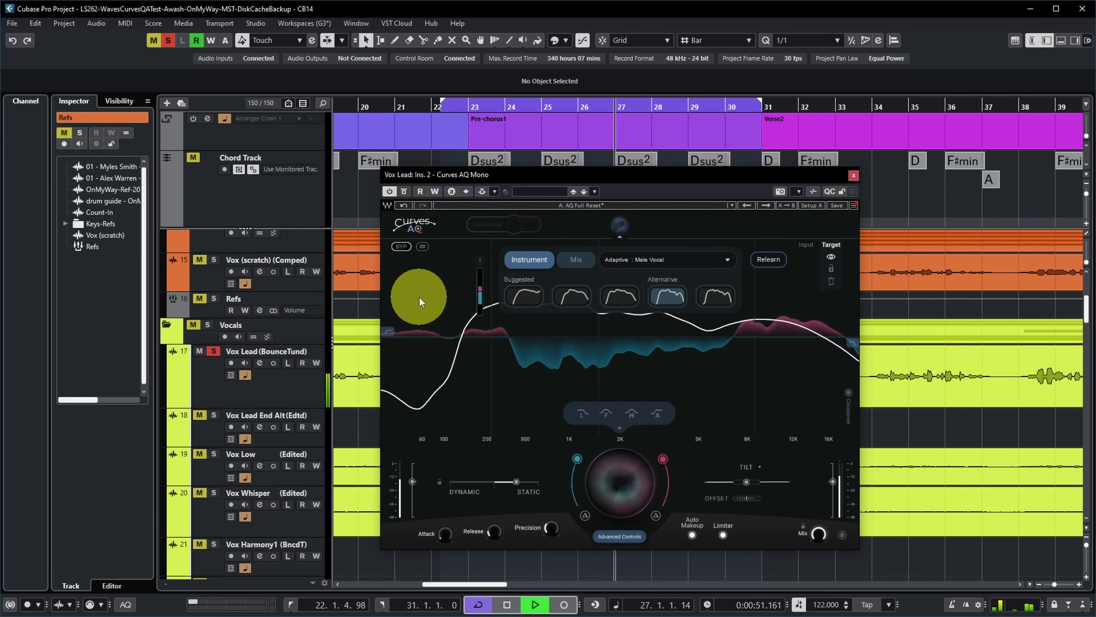
left_click(401, 247)
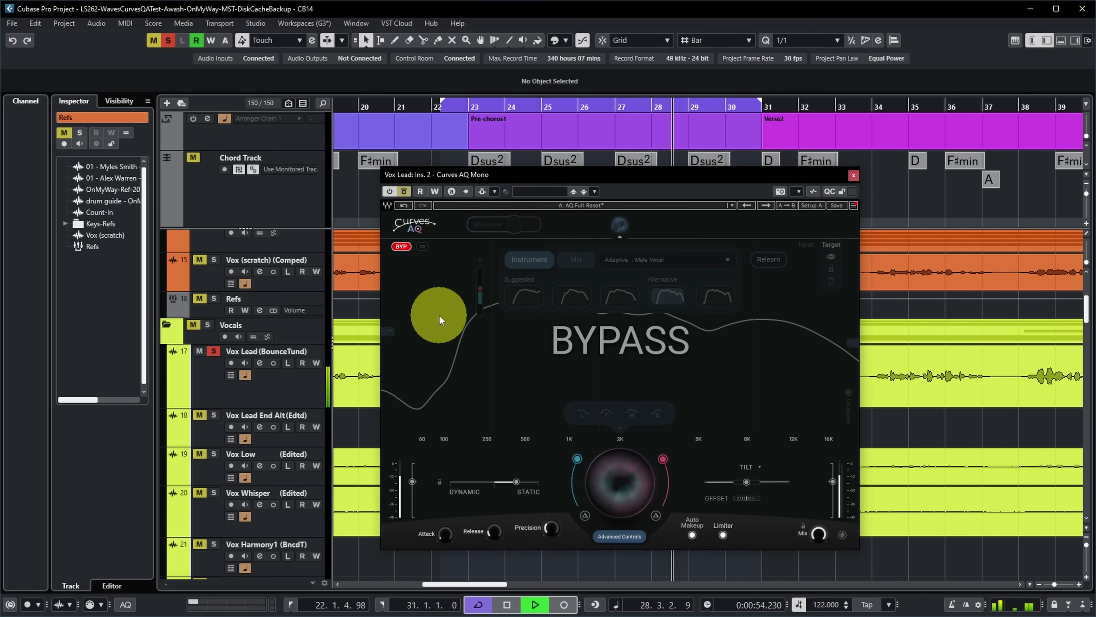
left_click(401, 247)
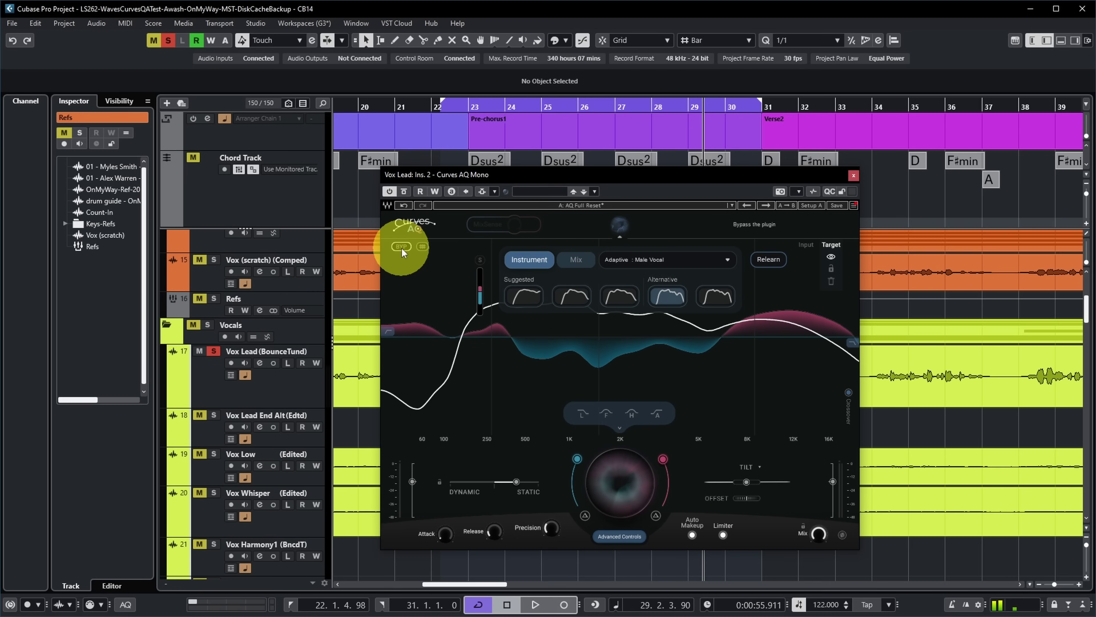
Hide the AI spectral targeting system and show both the input and target curves on the graph
left_click(620, 228)
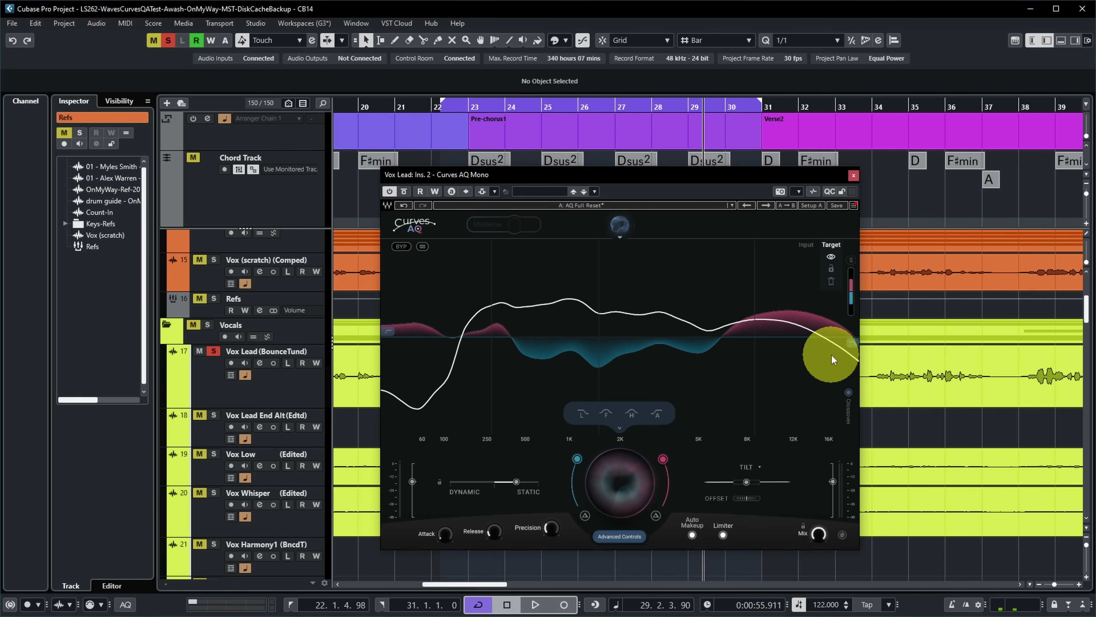
left_click(830, 258)
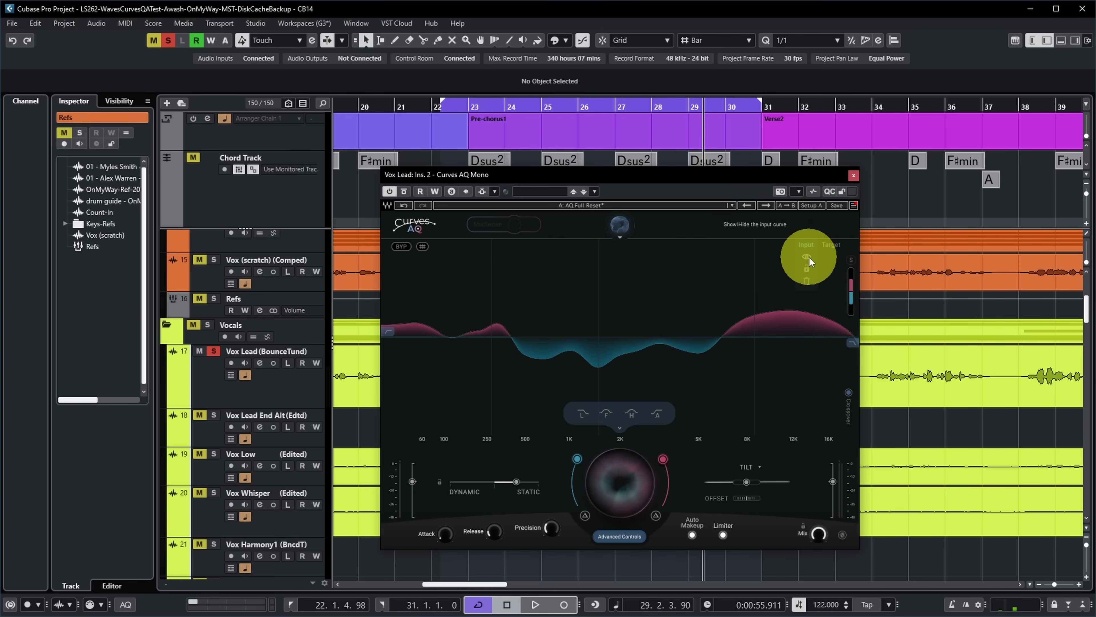
left_click(808, 257)
mouse_move(839, 246)
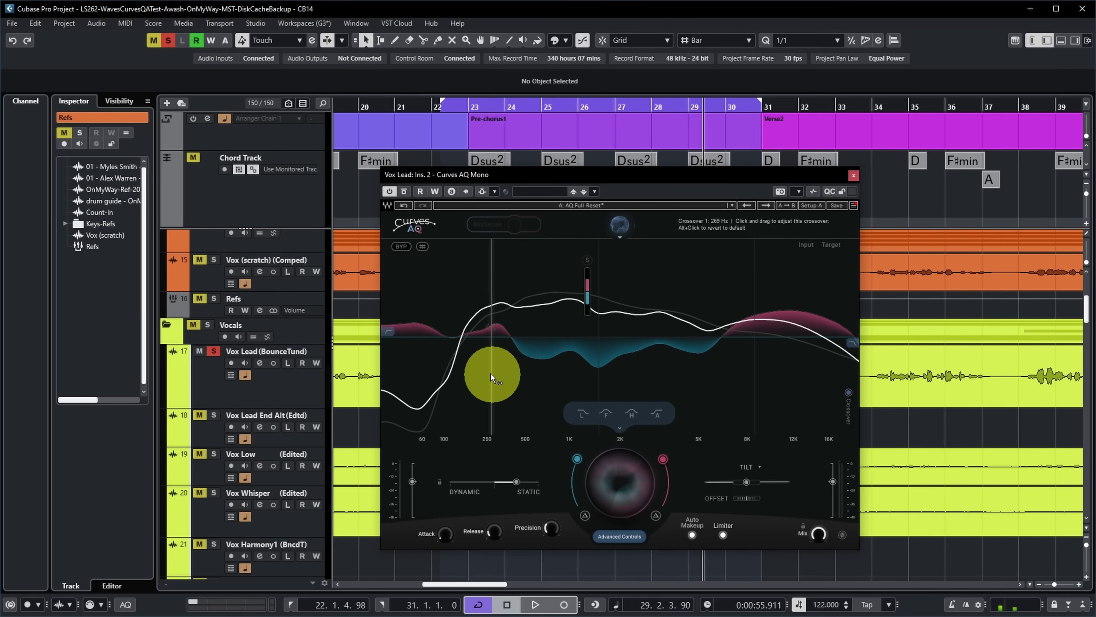
Shorten the cycle range so it ends at bar 23 and play the short loop
left_click(736, 380)
left_click_drag(760, 102, 469, 116)
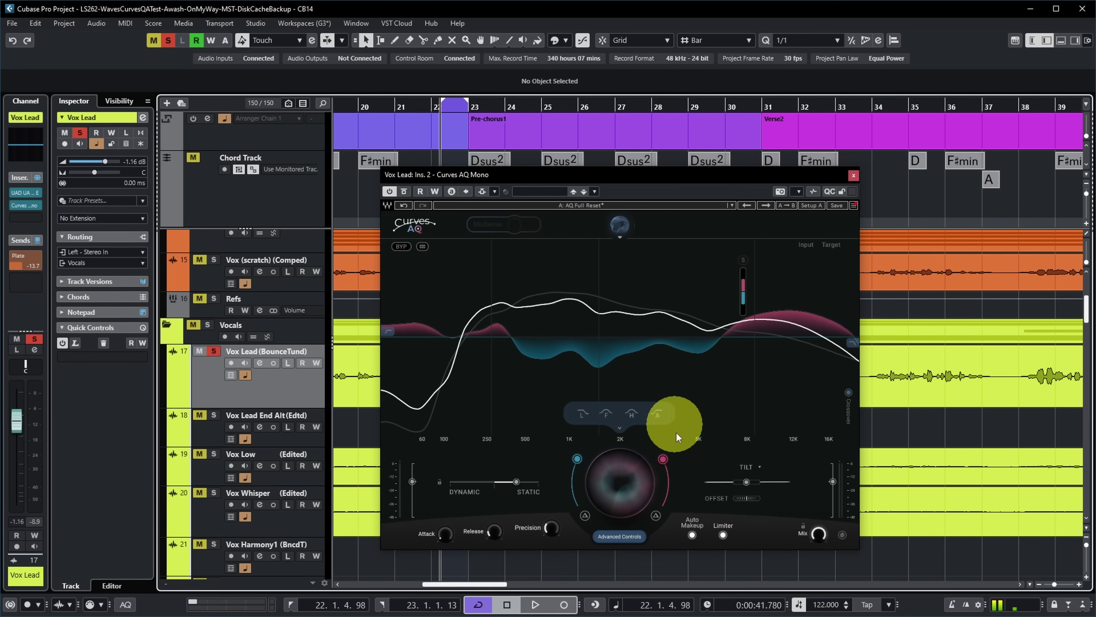
key("space")
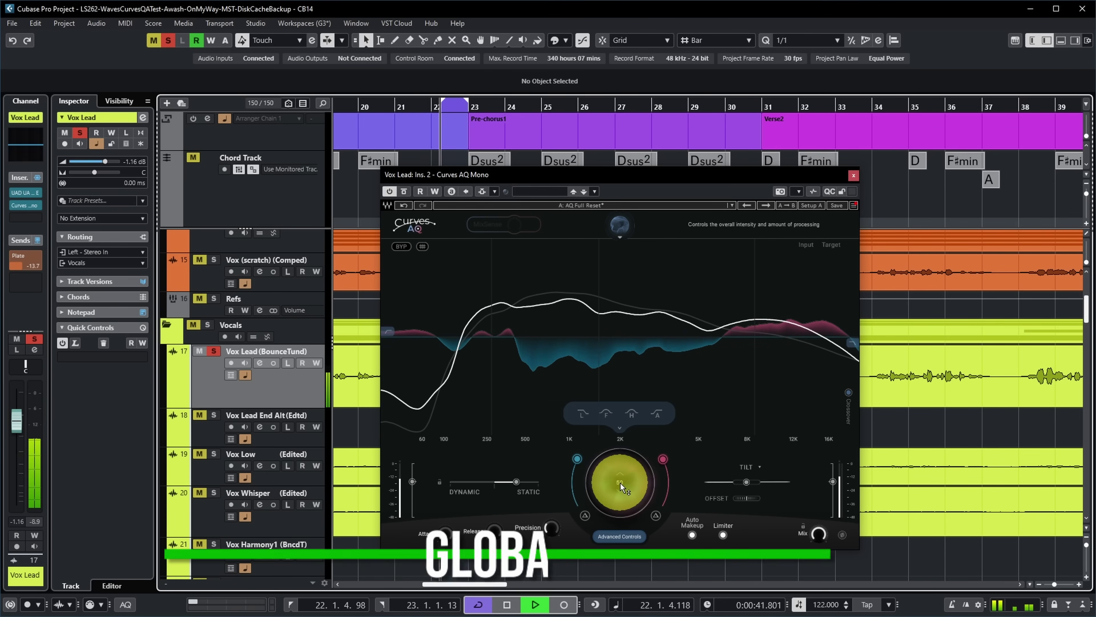
Sweep the overall processing intensity down to its minimum and up to its maximum, and set it to 50
left_click_drag(623, 483, 615, 616)
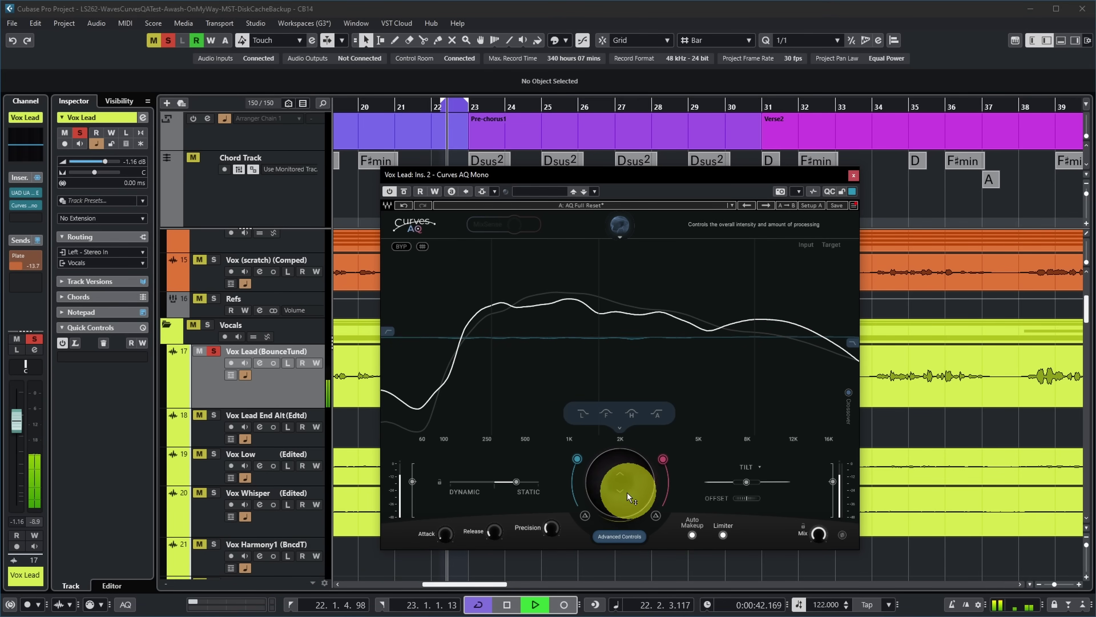
left_click_drag(619, 484, 643, 238)
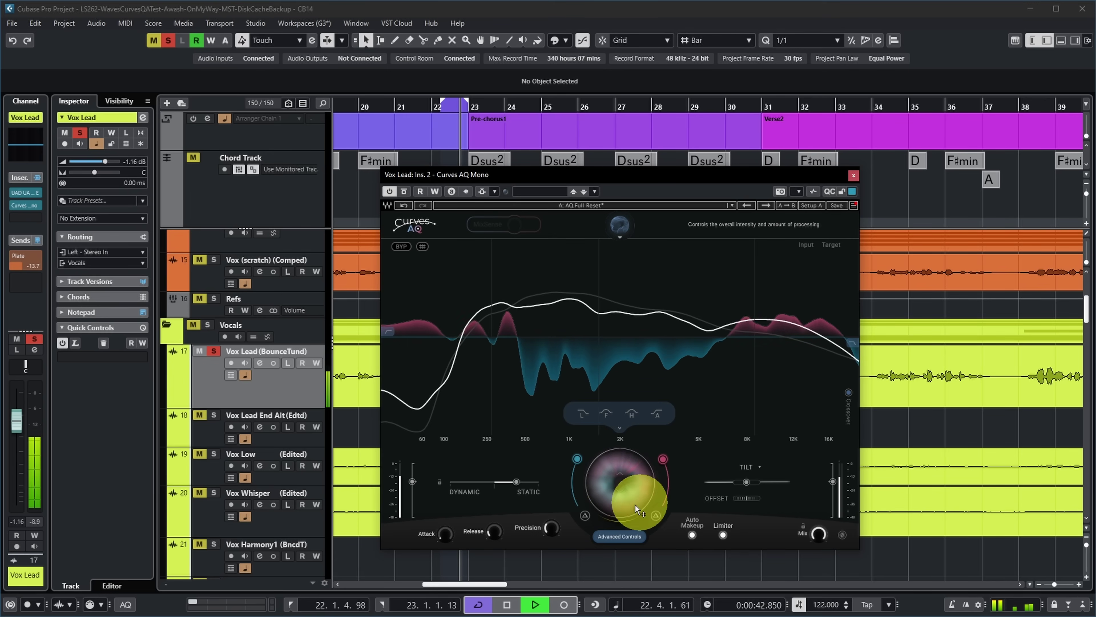
double_click(619, 484)
type("50")
key("Return")
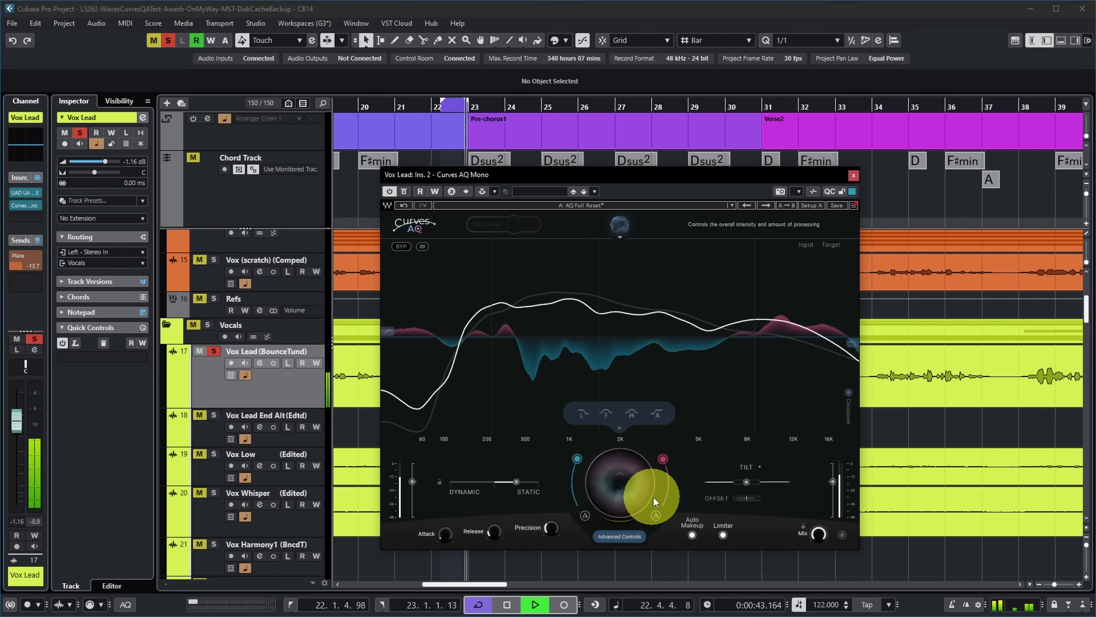
Try the mix amount for frequency boosts and the one for frequency cuts at 0%, restoring each to full processing
left_click_drag(663, 459, 663, 504)
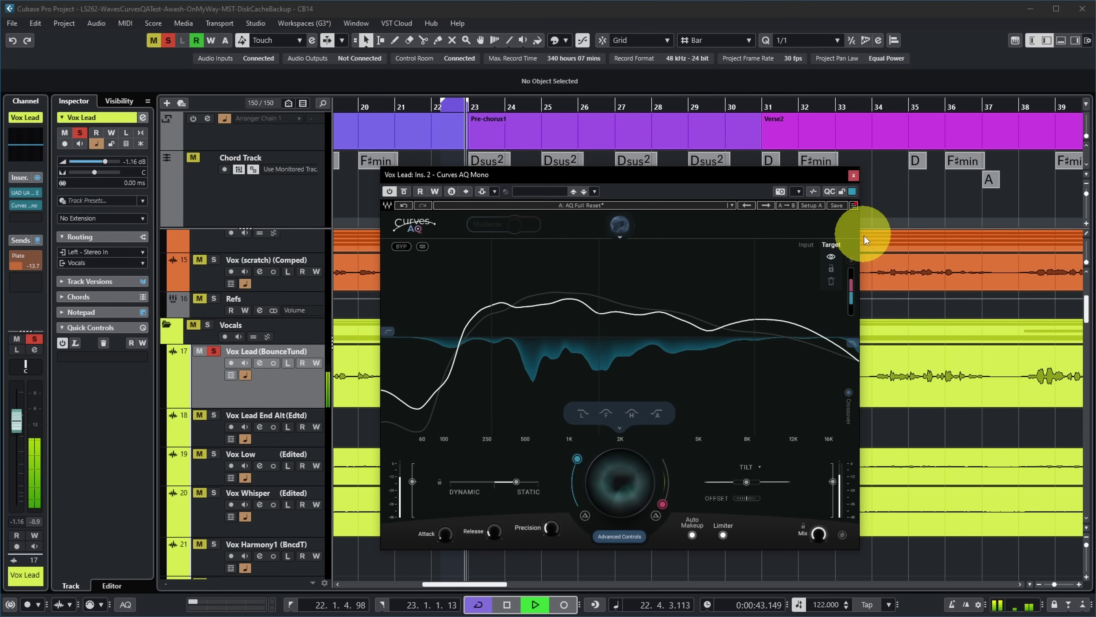
left_click_drag(663, 504, 683, 491)
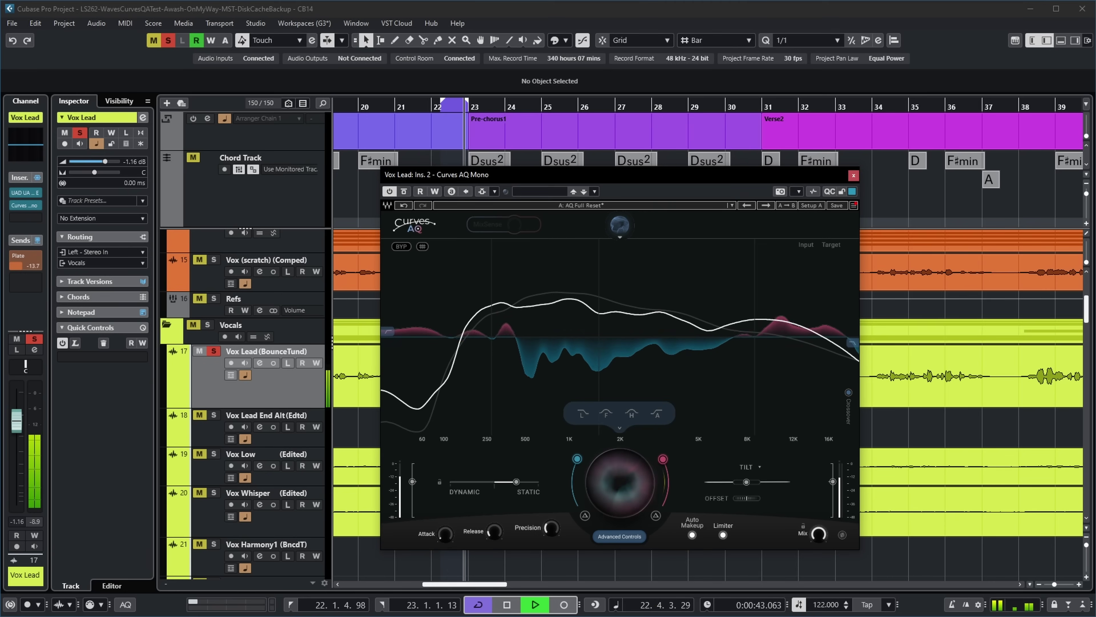
mouse_move(577, 458)
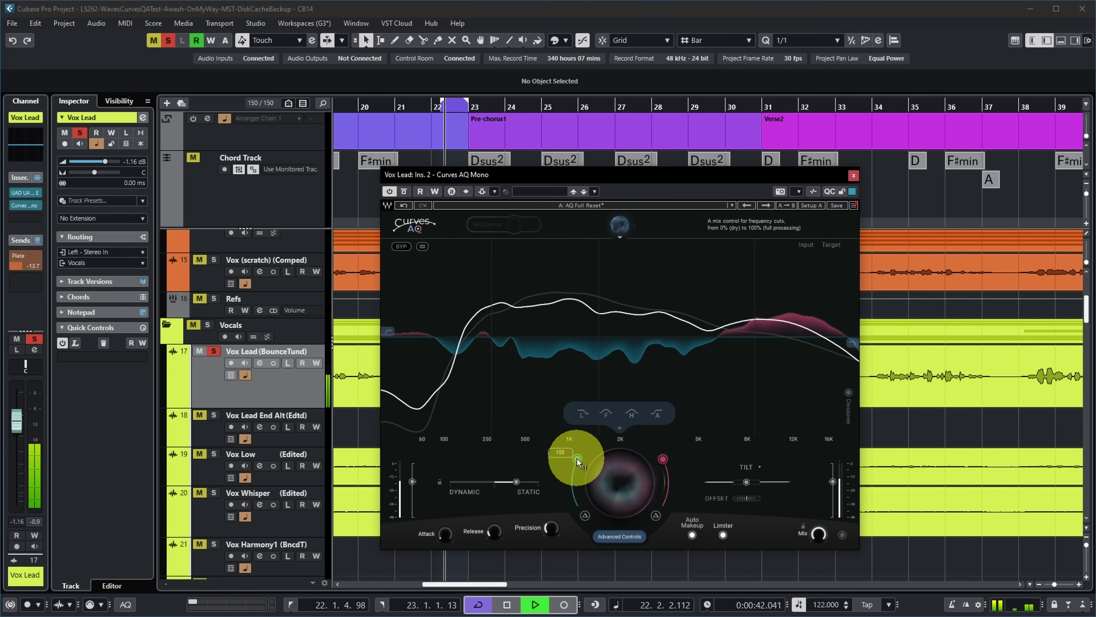
left_click_drag(577, 459, 577, 503)
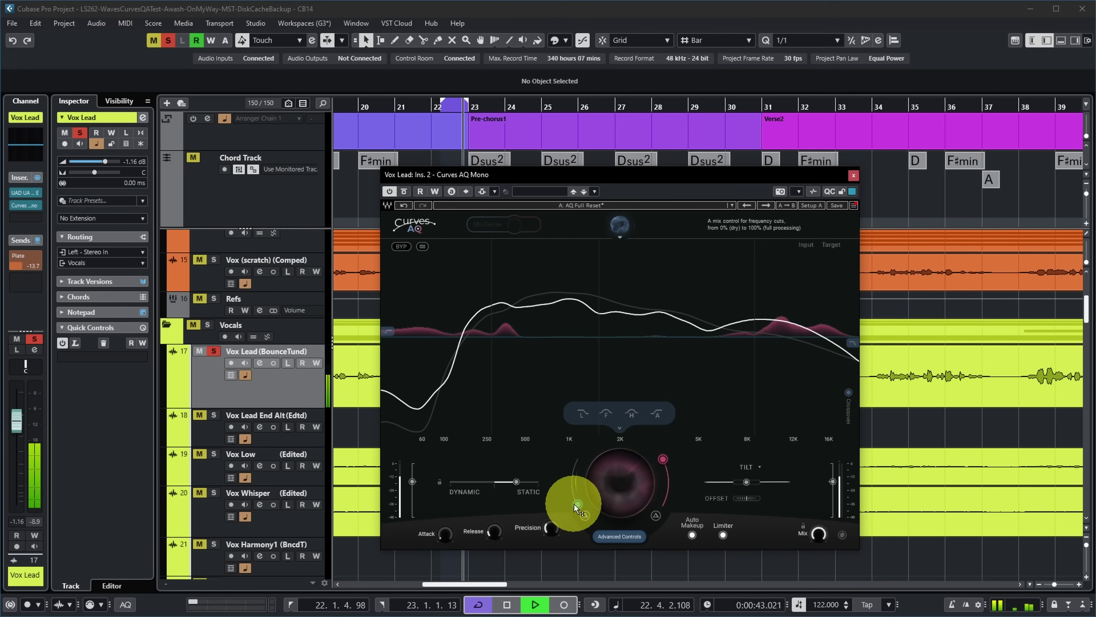
left_click_drag(575, 504, 569, 434)
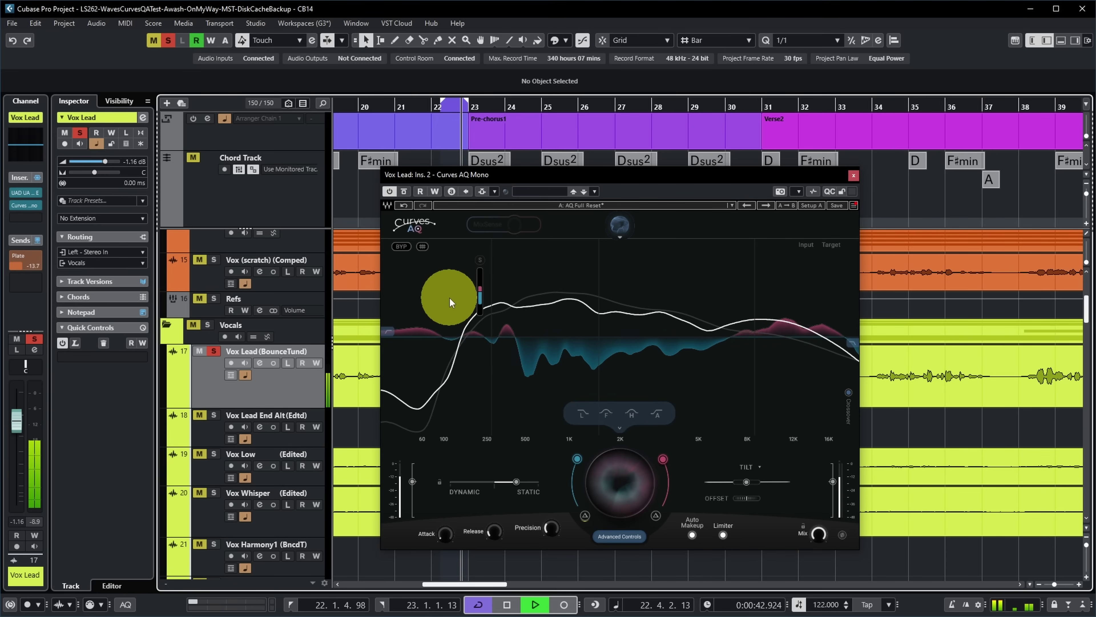
Try different boost and cut amounts for the crossover bands, starting with crossover 1
mouse_move(480, 287)
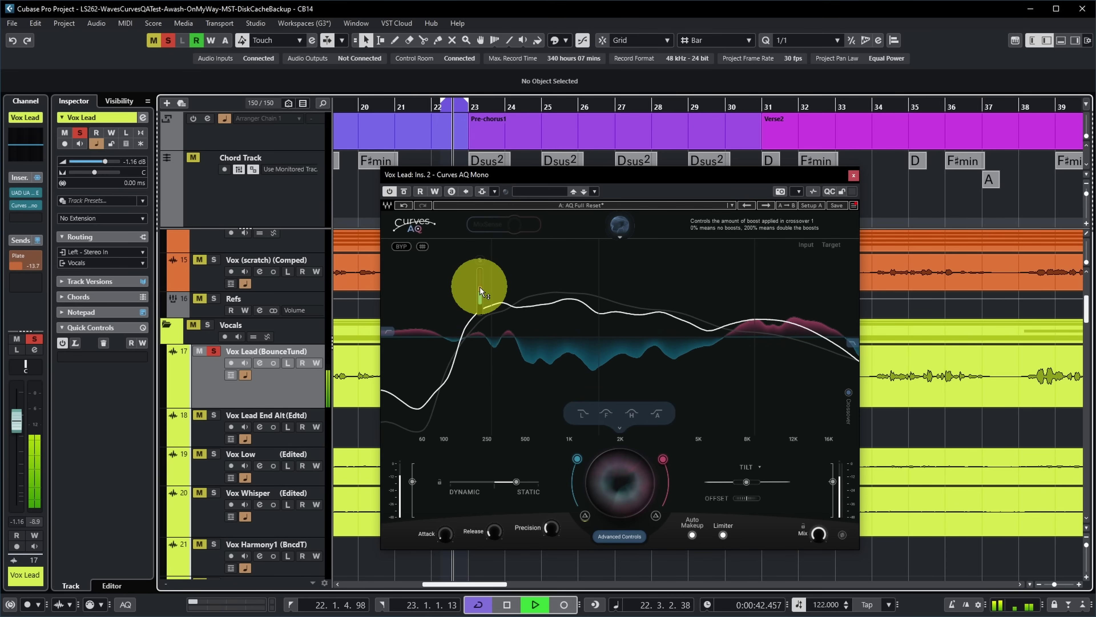
left_click_drag(480, 286, 480, 225)
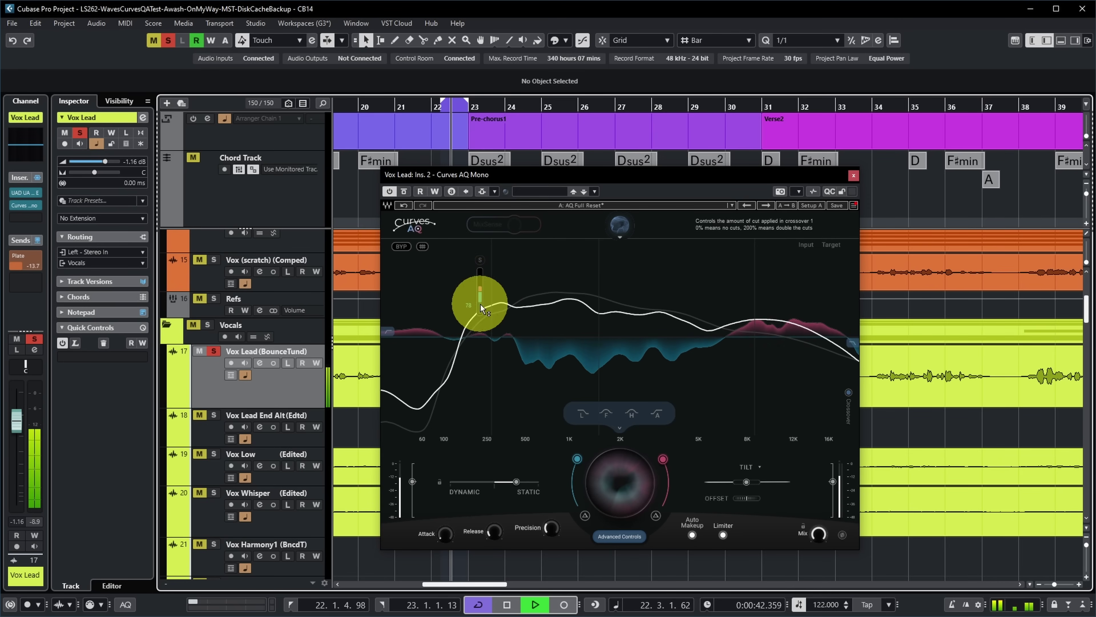
left_click_drag(750, 324, 760, 166)
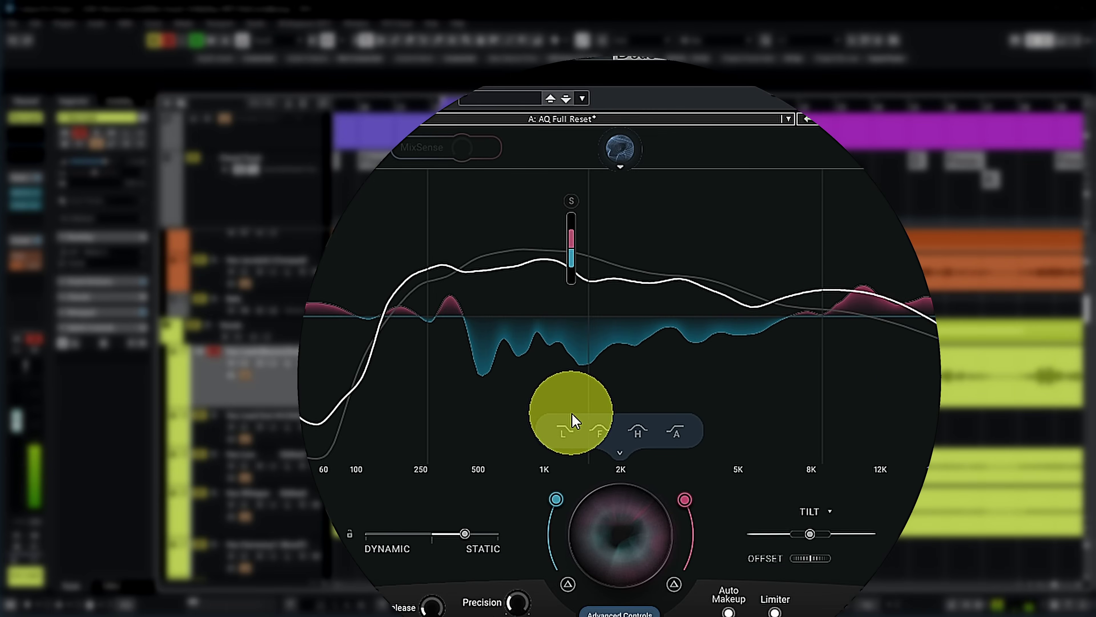
Try shaping the tone by moving the gain and frequency of the low and fundamental ranges
left_click_drag(563, 430, 565, 614)
left_click_drag(600, 431, 889, 529)
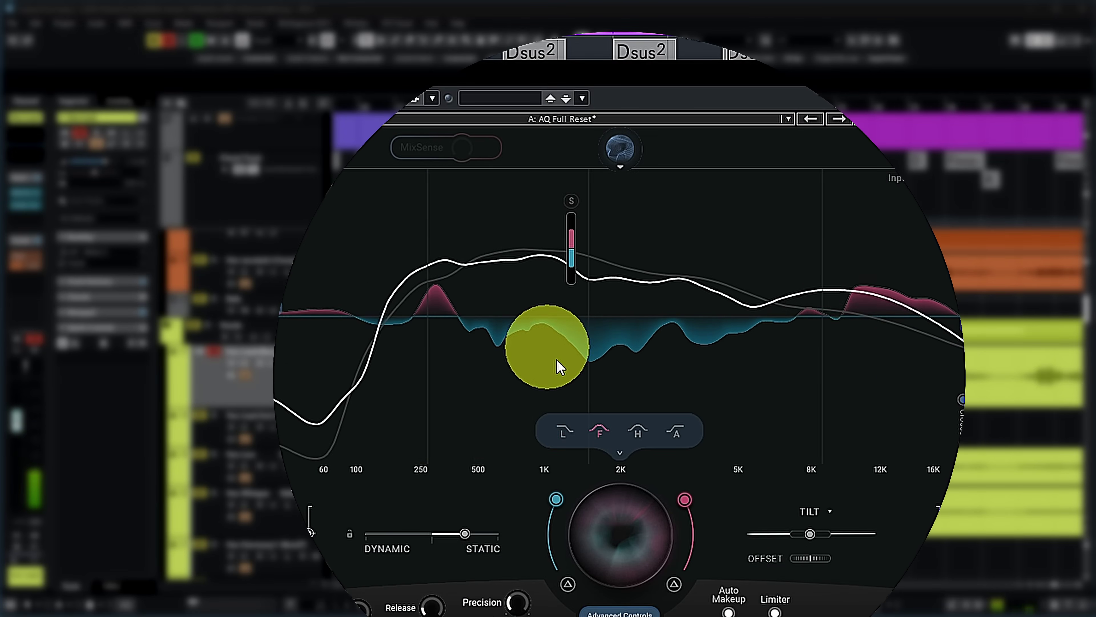
left_click_drag(599, 430, 997, 100)
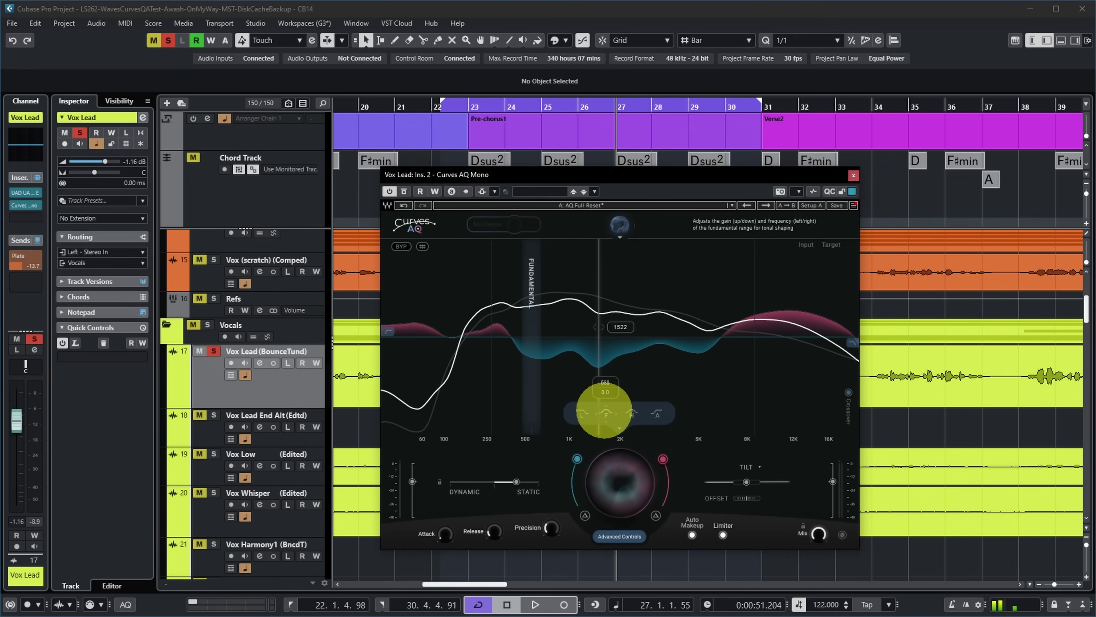
mouse_move(583, 409)
left_mouse_down()
mouse_move(458, 409)
mouse_move(661, 413)
mouse_move(591, 413)
left_mouse_up()
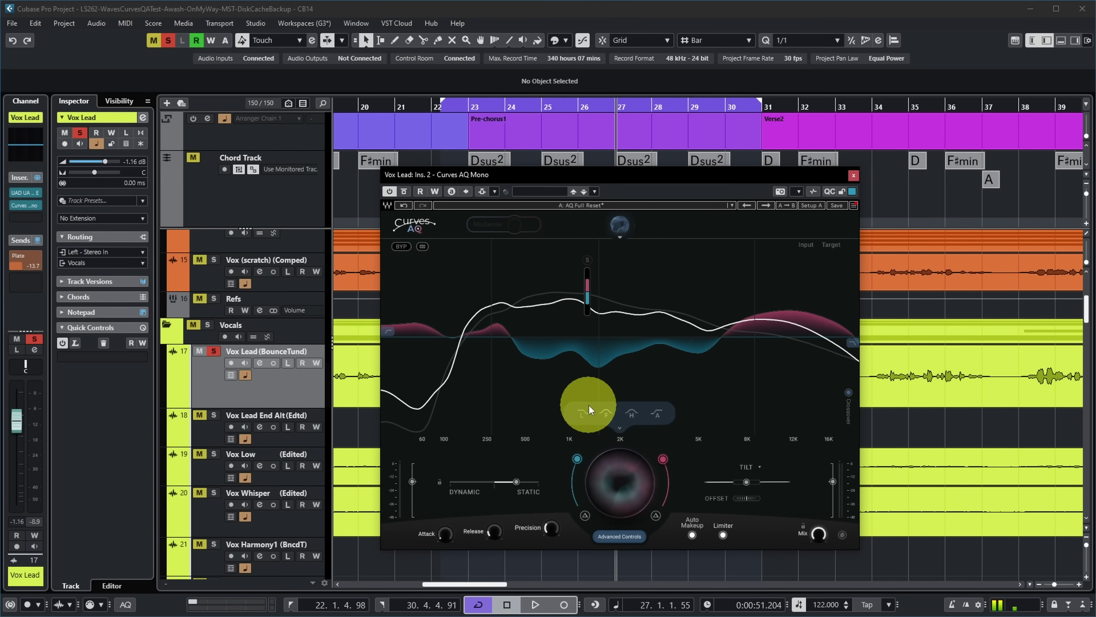
Play the short loop and move the EQ balance fully to Static, followed by fully to Dynamic
key("space")
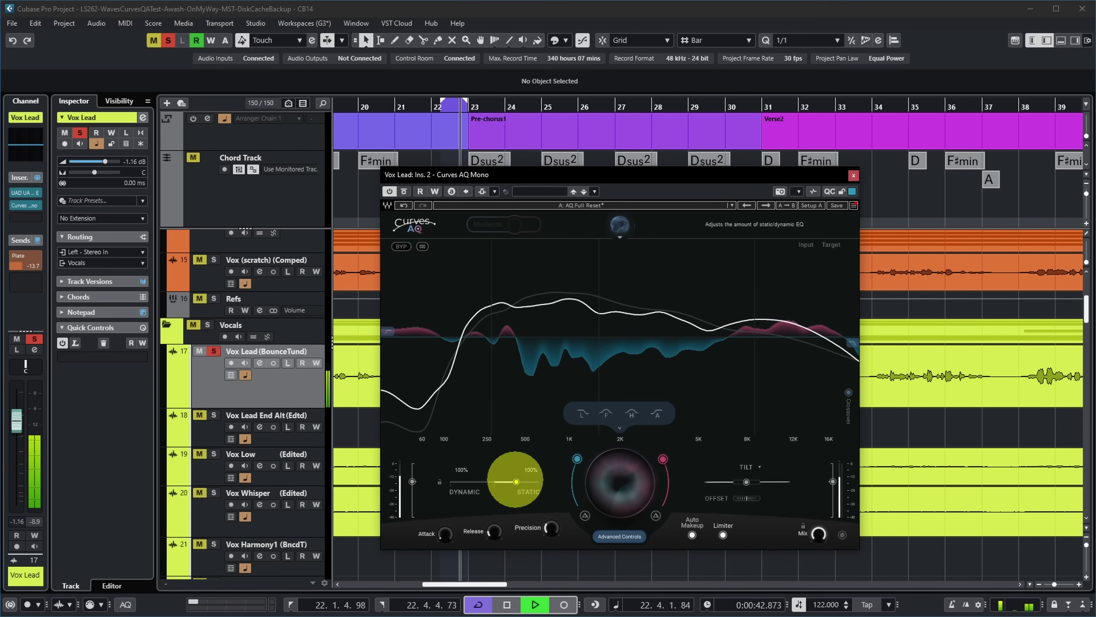
mouse_move(516, 480)
left_mouse_down()
mouse_move(586, 480)
mouse_move(538, 480)
left_mouse_up()
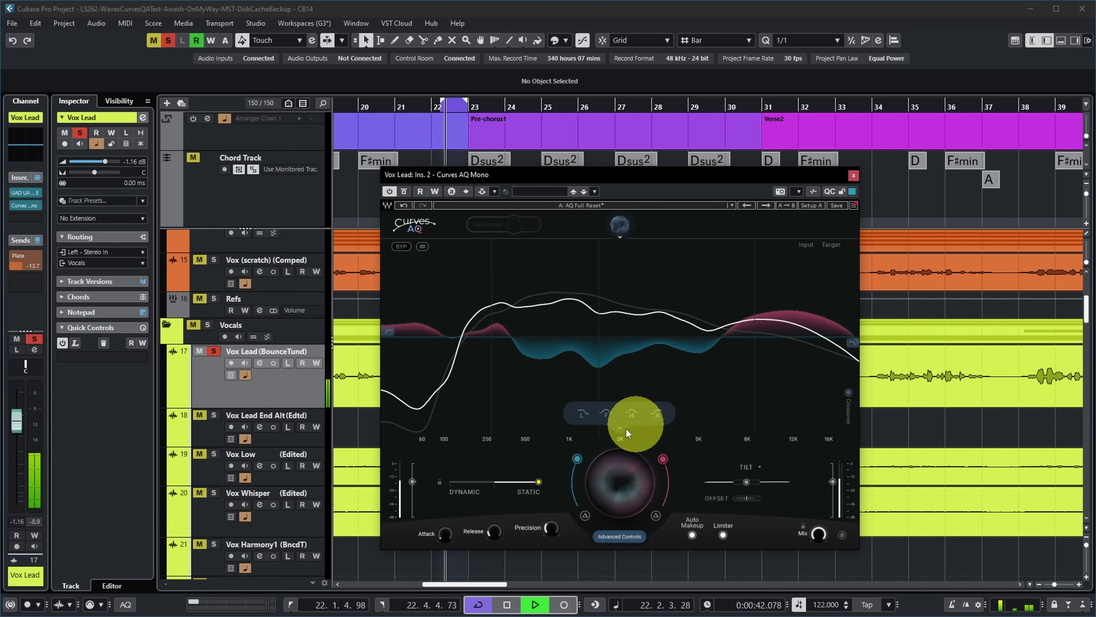
left_click_drag(542, 480, 410, 488)
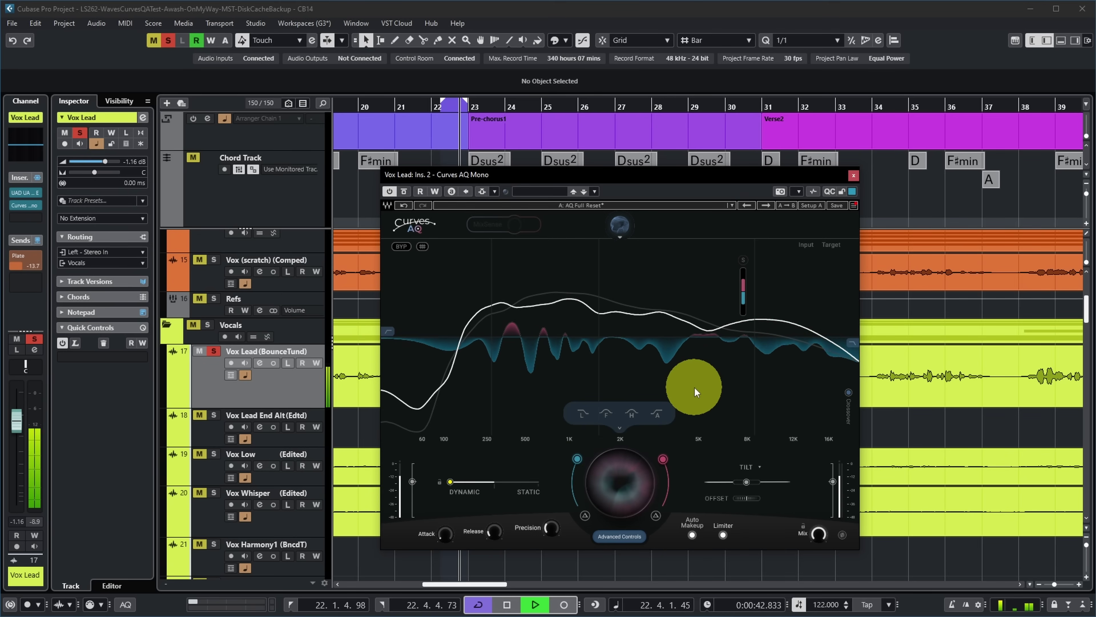
Move the EQ balance from fully Dynamic to about three quarters of the way towards Static
mouse_move(452, 482)
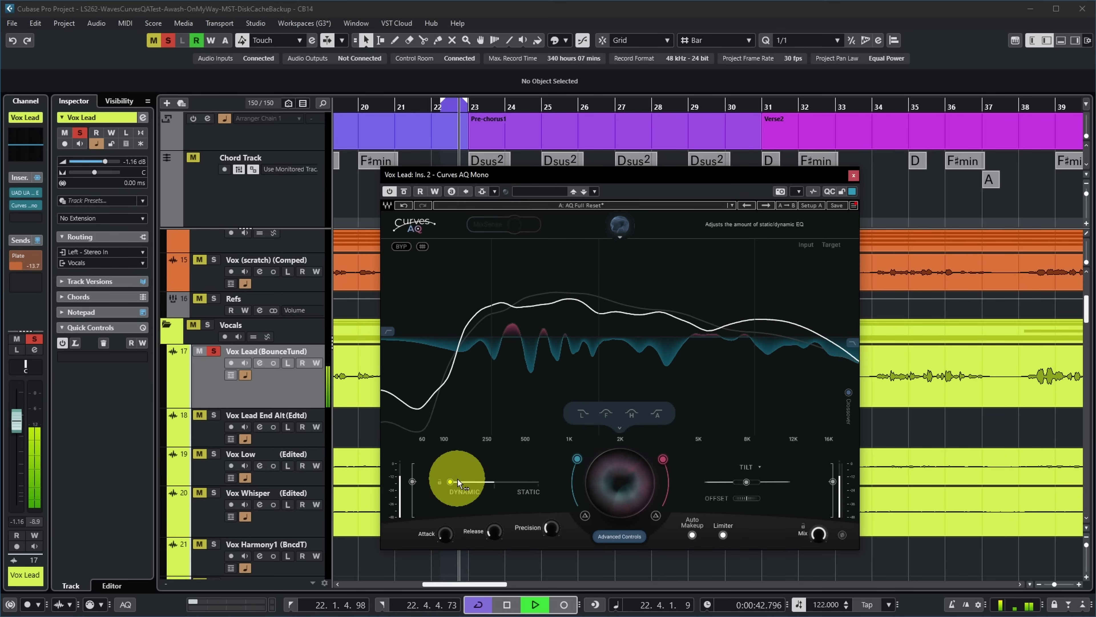
left_click_drag(450, 482, 515, 481)
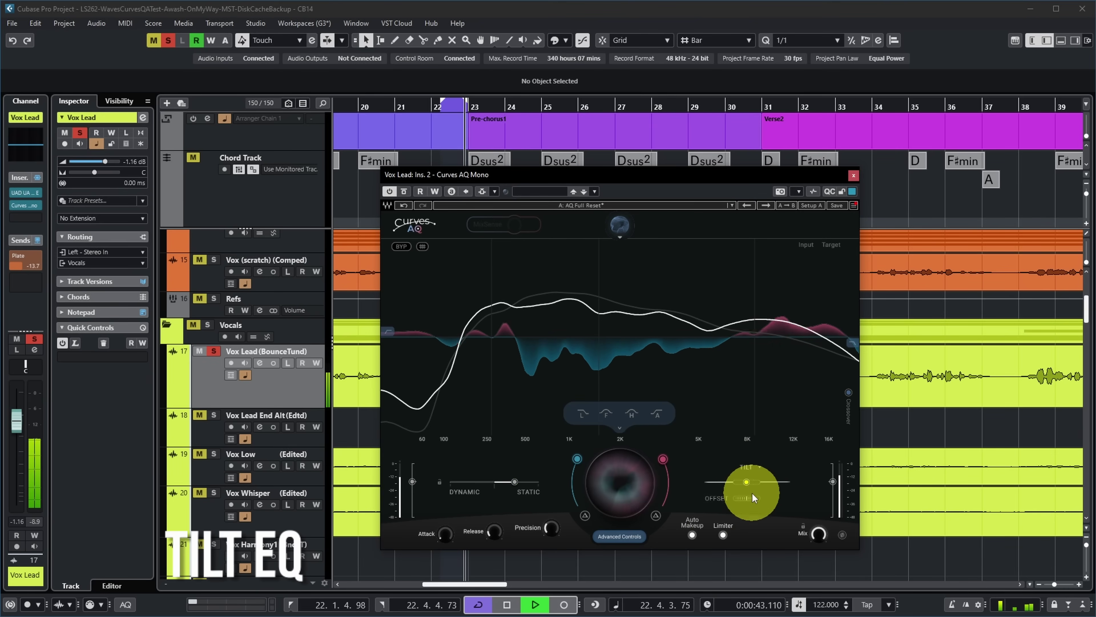
Try the tilt EQ amount and its alternative modes, including Hi-Tilt and Lo-Tilt, and return it to Tilt
mouse_move(746, 484)
left_mouse_down()
mouse_move(717, 483)
mouse_move(745, 483)
mouse_move(758, 319)
mouse_move(737, 502)
mouse_move(747, 380)
mouse_move(747, 483)
left_mouse_up()
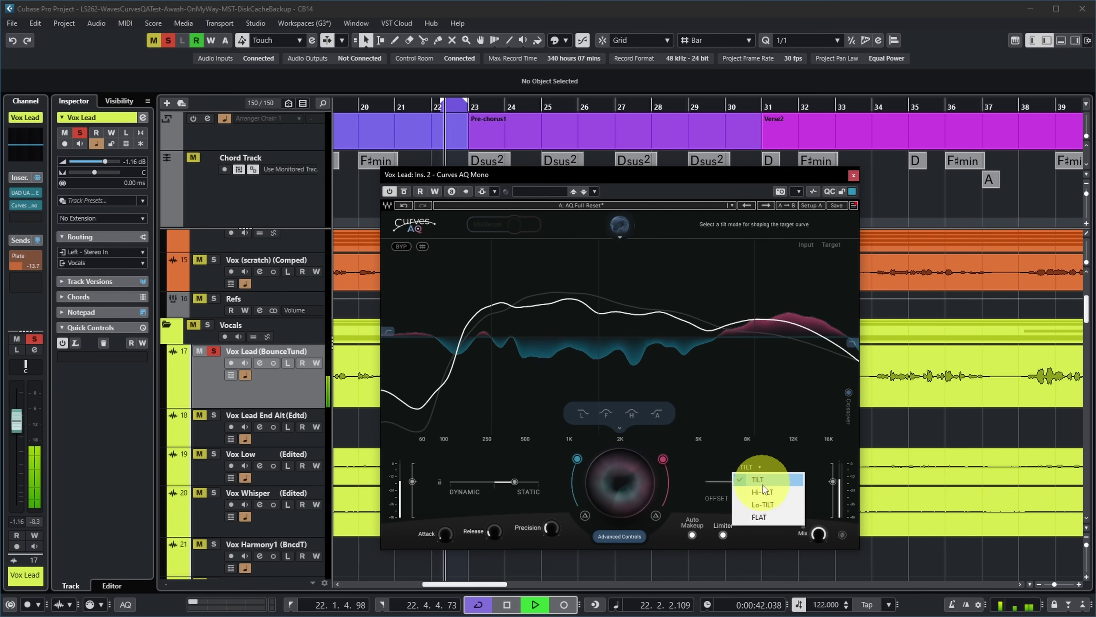
left_click(763, 492)
mouse_move(748, 486)
left_mouse_down()
mouse_move(746, 380)
mouse_move(704, 583)
mouse_move(684, 511)
mouse_move(699, 509)
mouse_move(761, 385)
mouse_move(760, 481)
left_mouse_up()
left_click(745, 471)
left_click(745, 485)
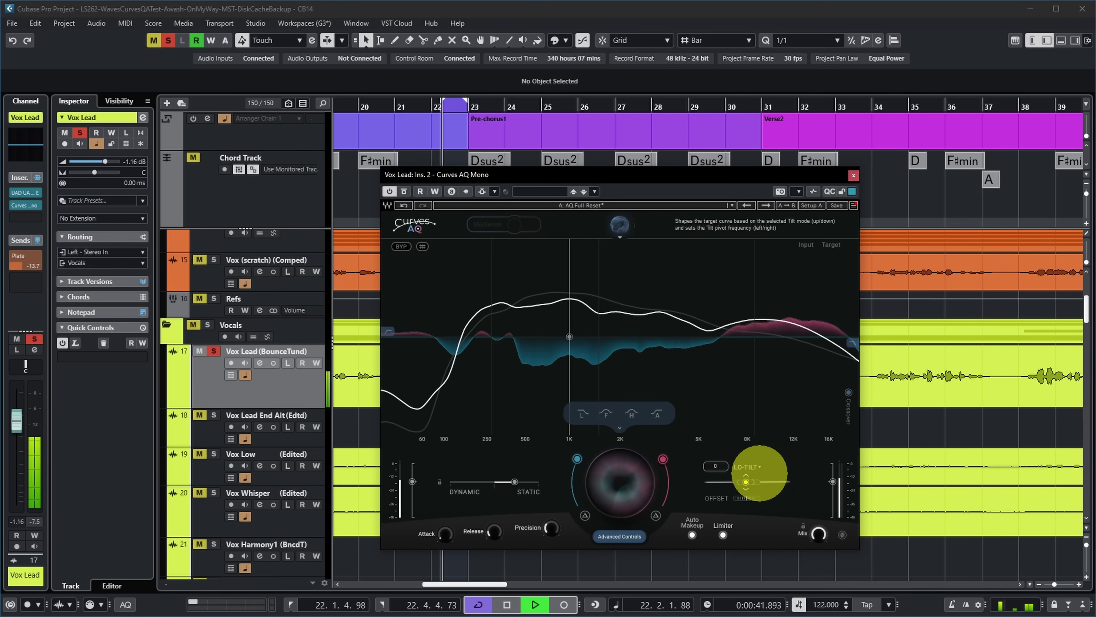
left_click(746, 467)
left_click(758, 528)
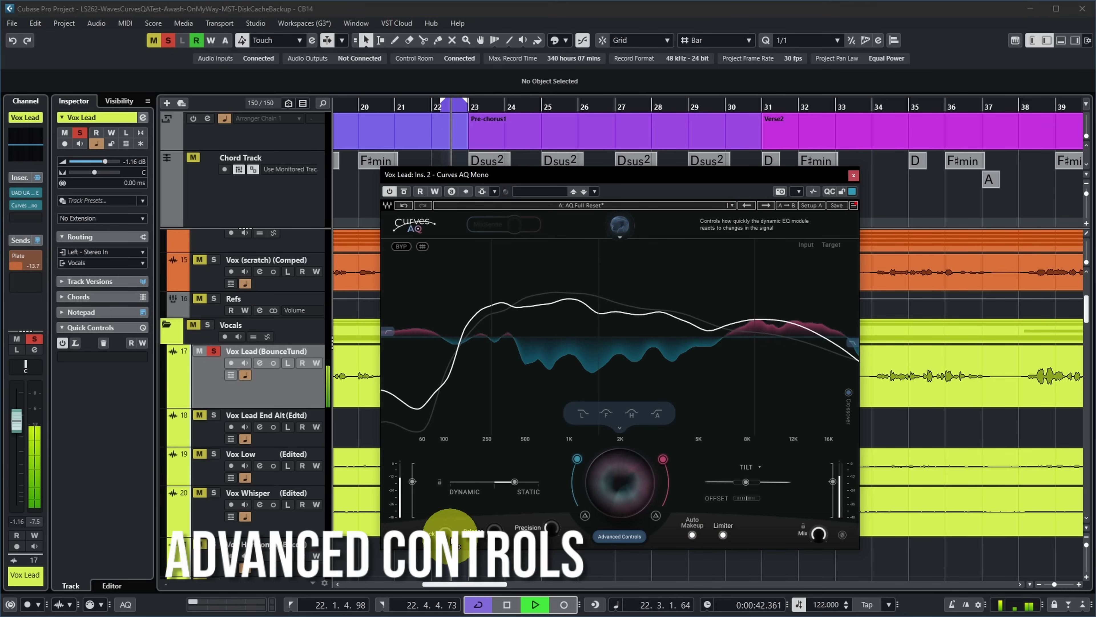
Try different Precision and Attack settings for the dynamic EQ, restoring each to its starting position
mouse_move(551, 527)
left_click_drag(551, 528, 589, 366)
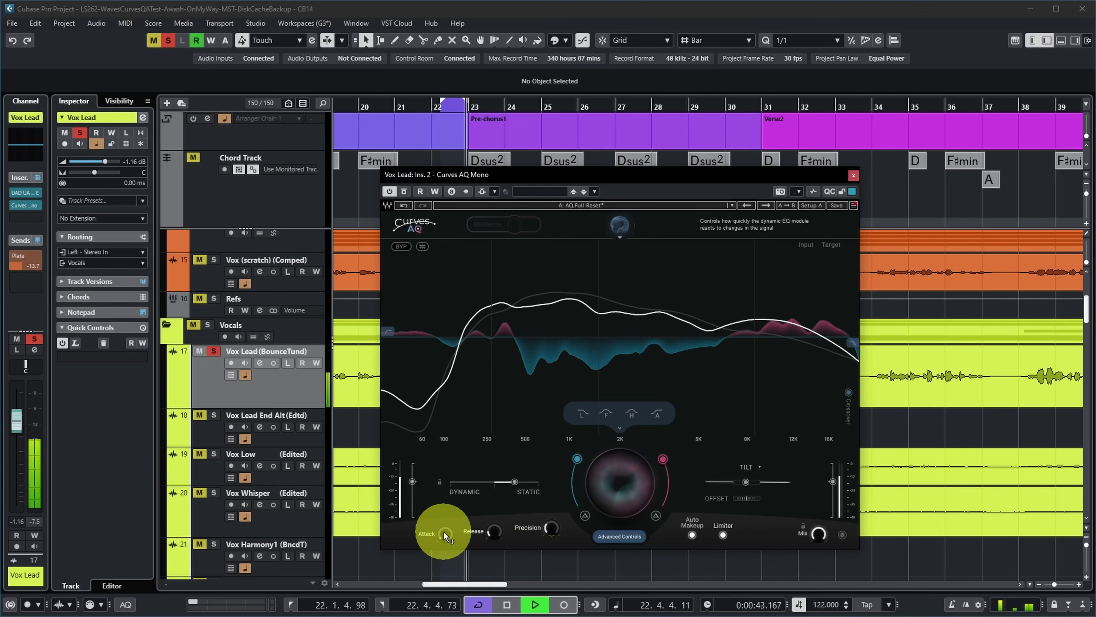
left_click_drag(444, 533, 507, 446)
left_click(682, 536)
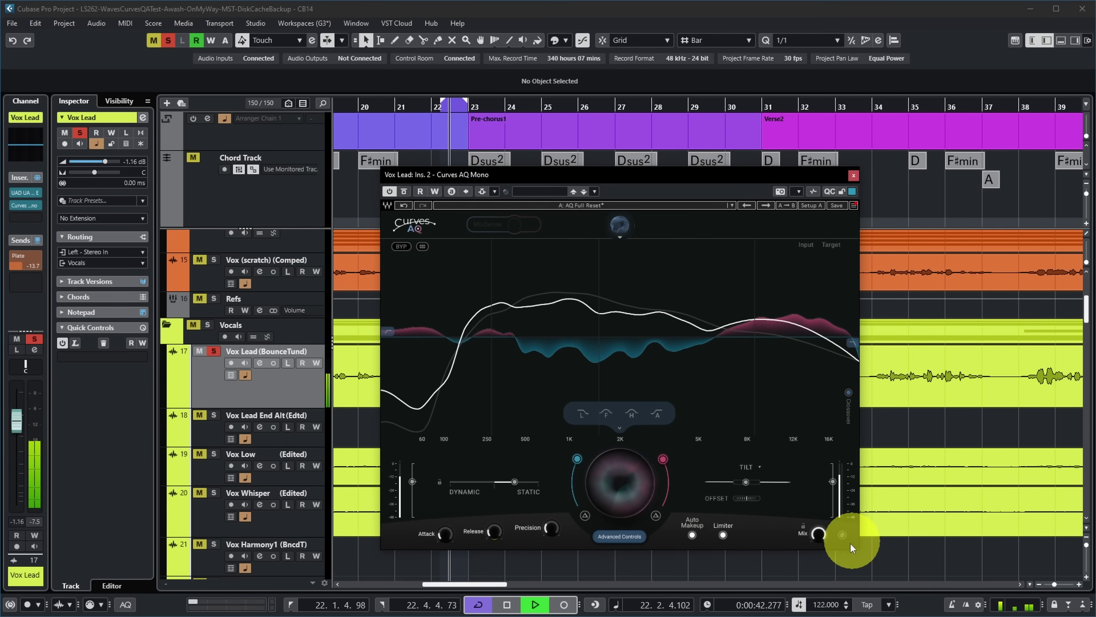
Try the display toggle beside the bypass control and the high-pass and low-pass filters on the lead vocal
mouse_move(817, 535)
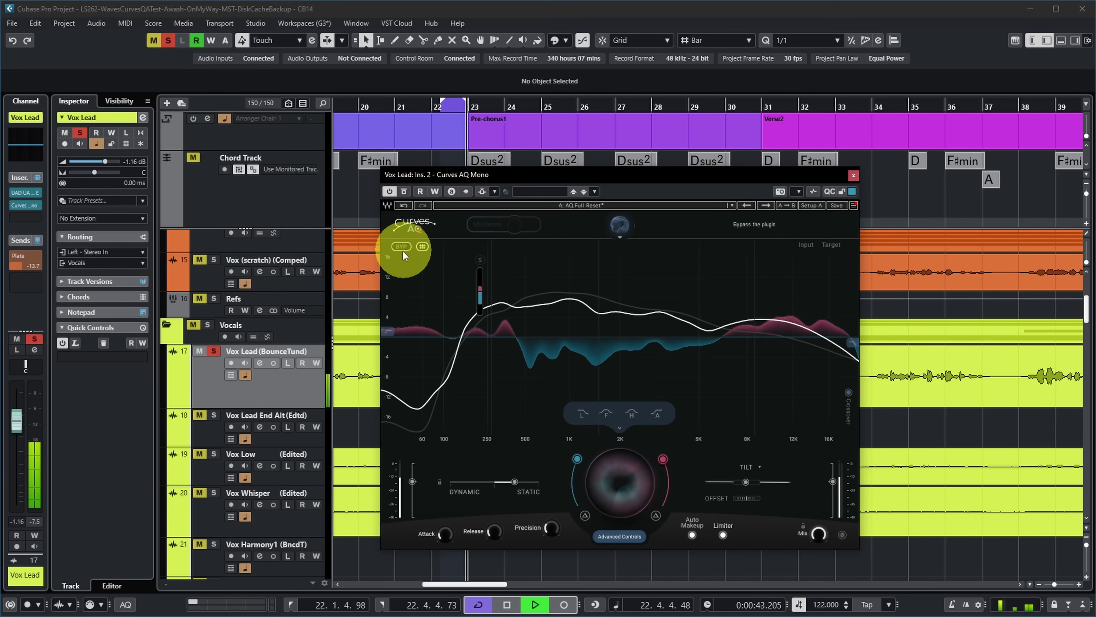
left_click(425, 246)
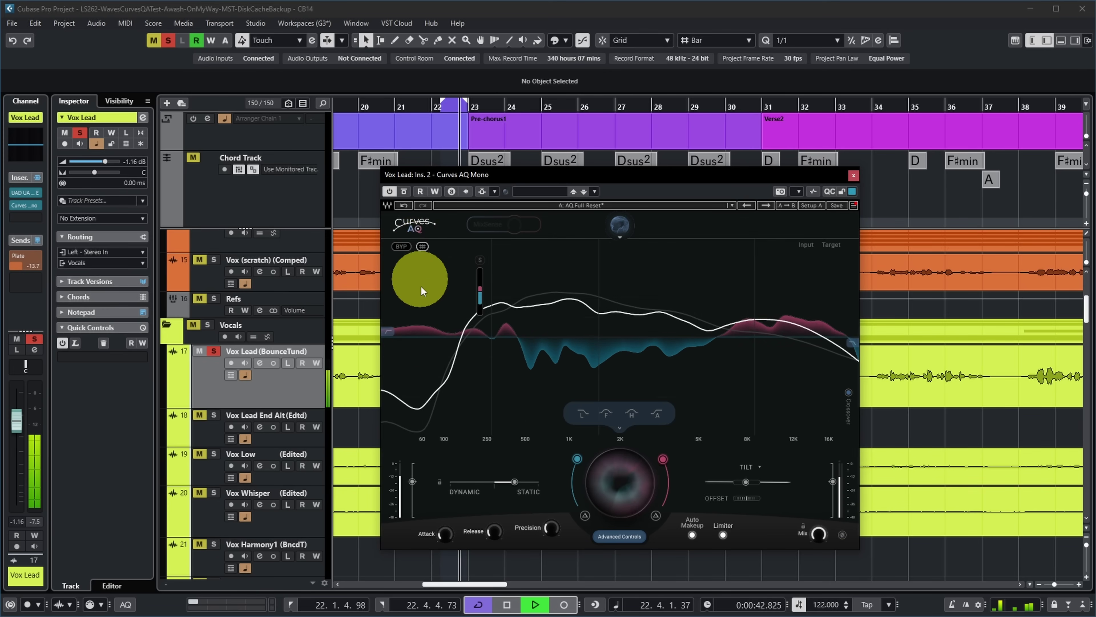
mouse_move(390, 332)
left_mouse_down()
mouse_move(509, 330)
mouse_move(390, 331)
left_mouse_up()
left_click_drag(812, 335, 783, 336)
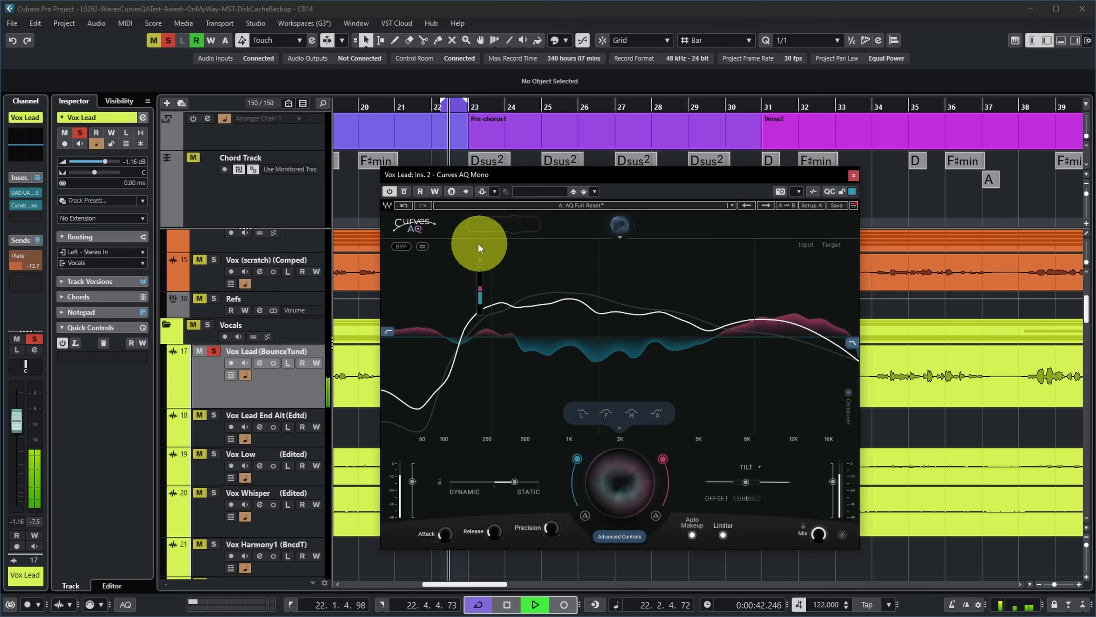
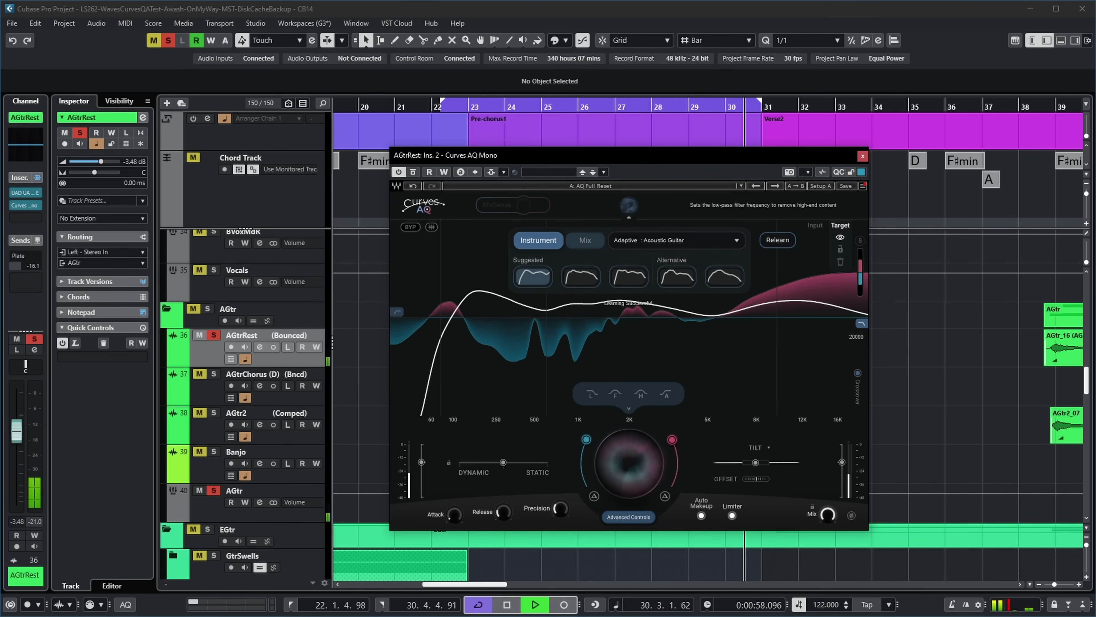
Stop playback and look through the instrument categories available for target curves, keeping Adaptive selected
key("space")
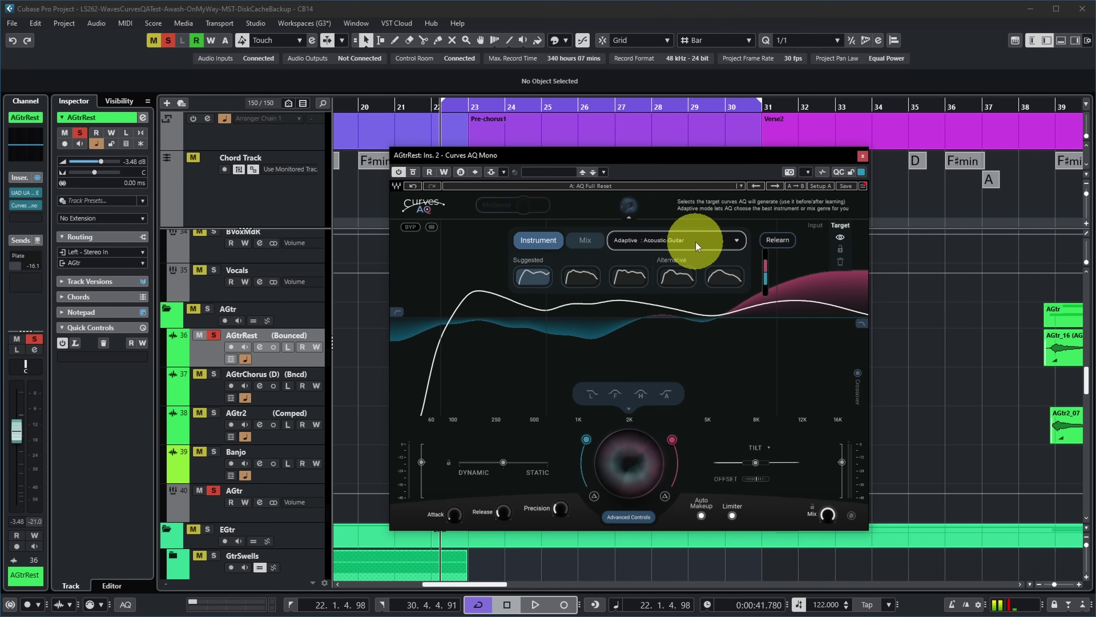
left_click(737, 241)
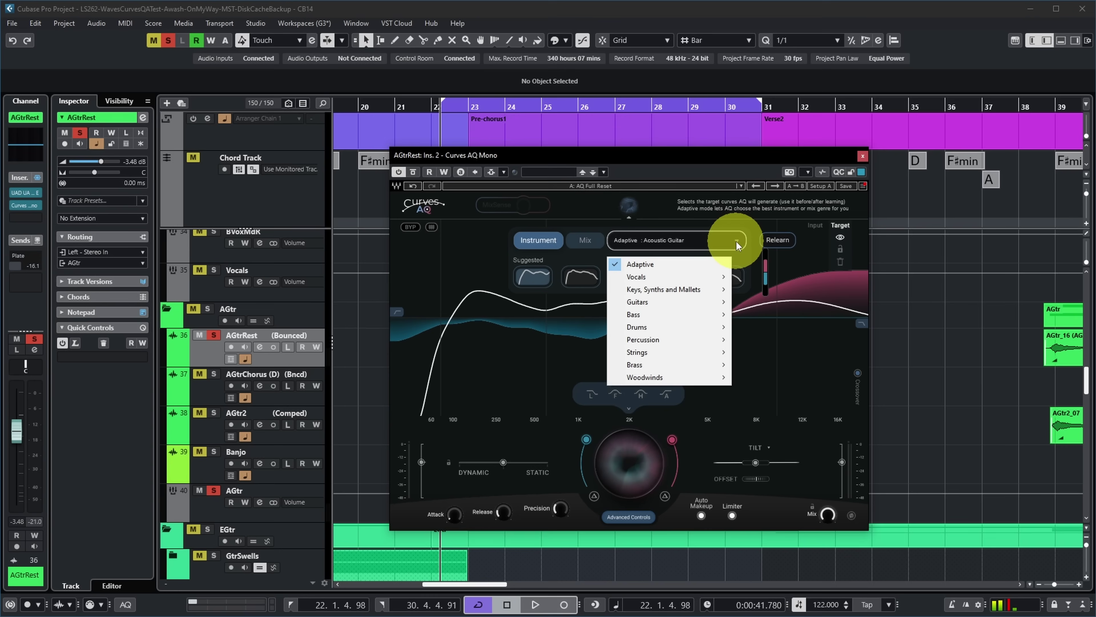
mouse_move(710, 305)
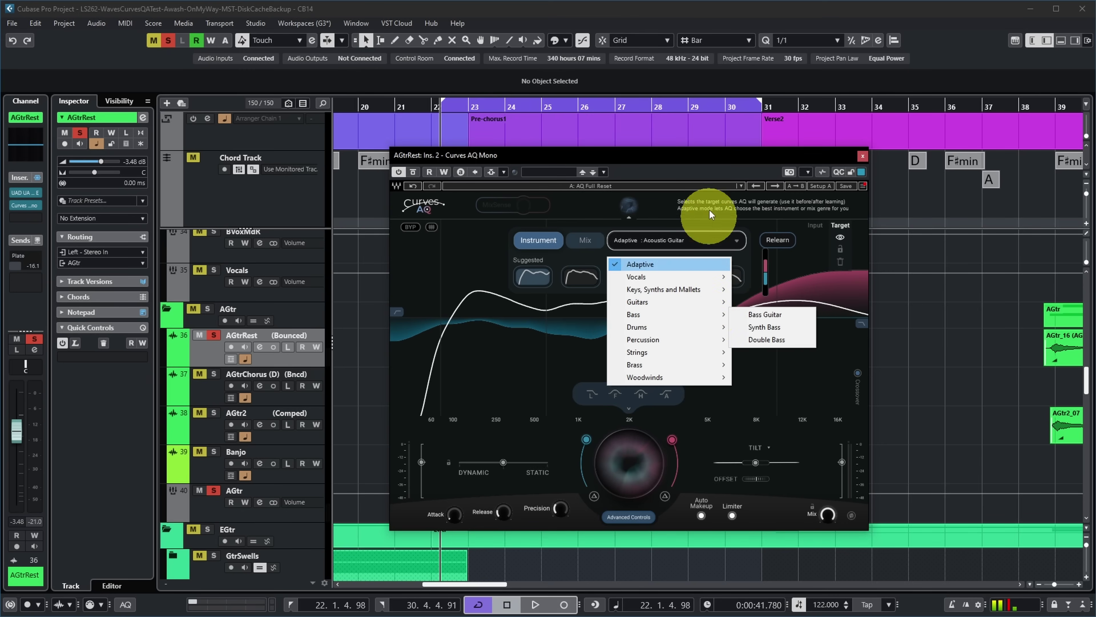
left_click(708, 164)
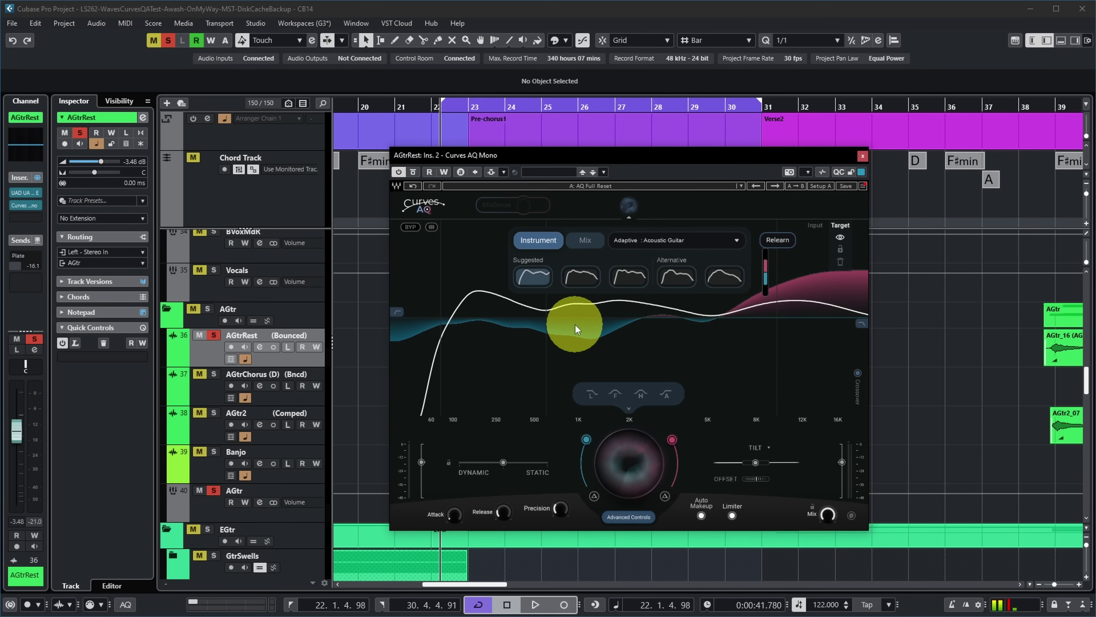
Play the loop, audition the remaining suggested and alternative acoustic guitar target curves, and choose the second suggested curve
key("space")
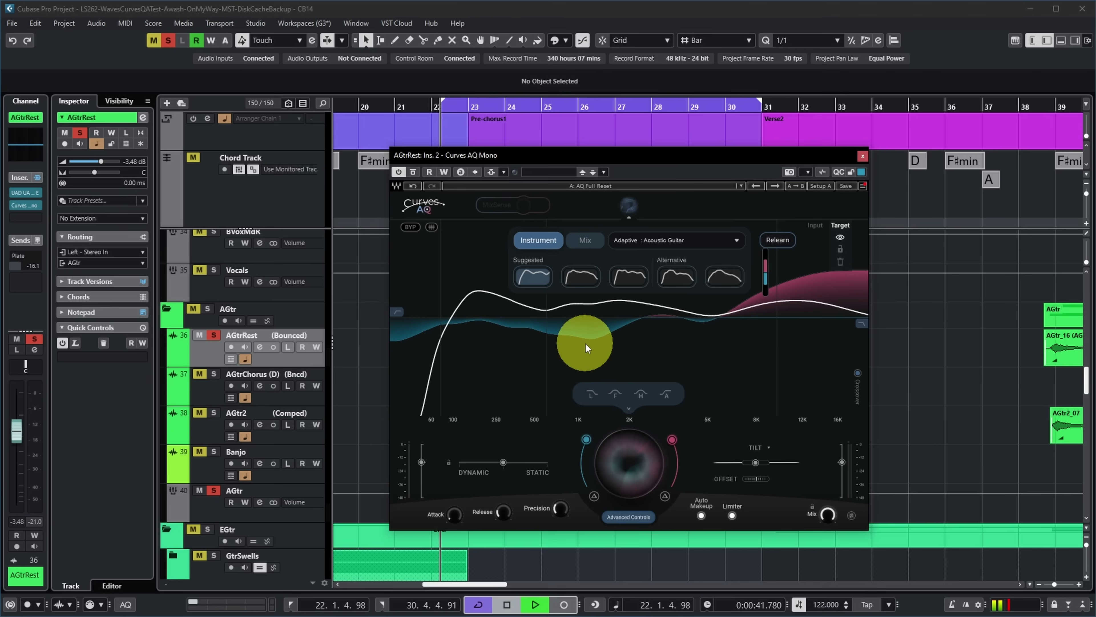
left_click(583, 280)
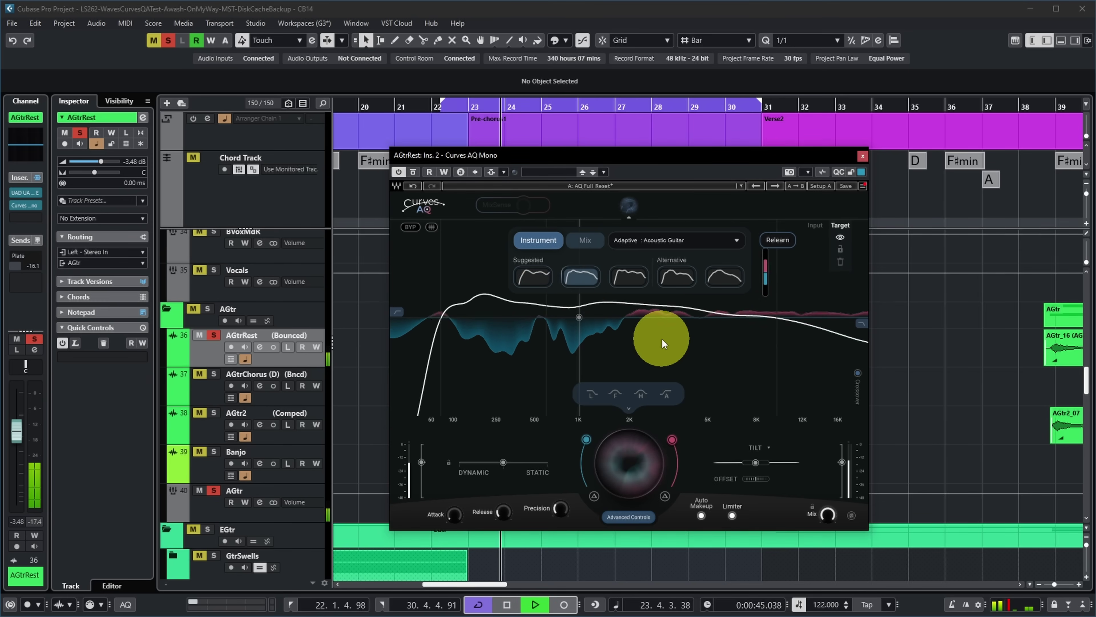
left_click(632, 278)
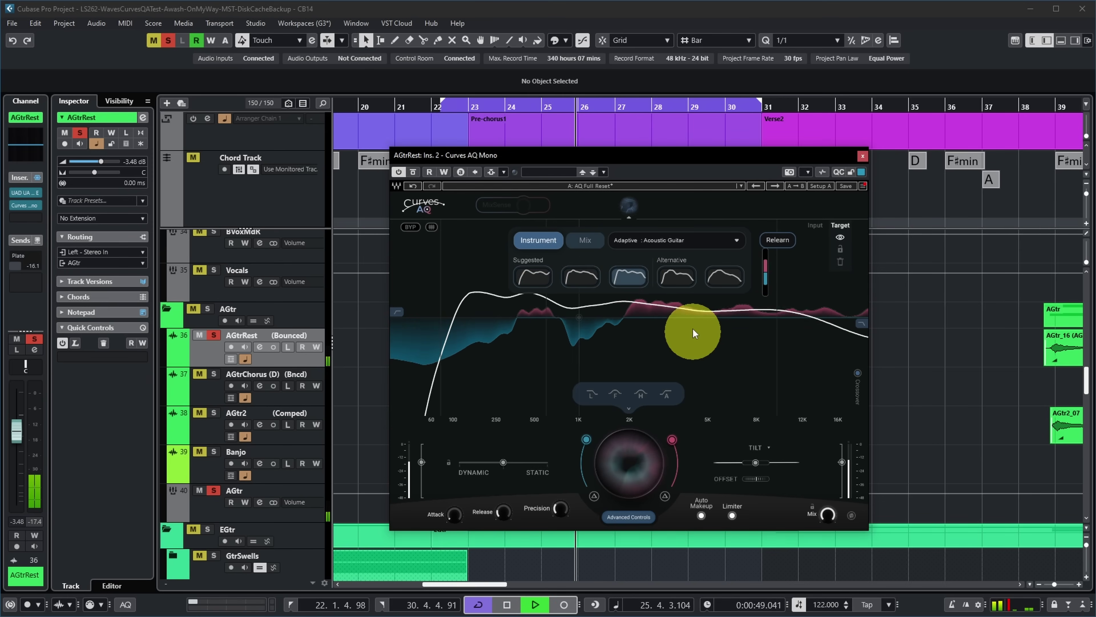
left_click(677, 278)
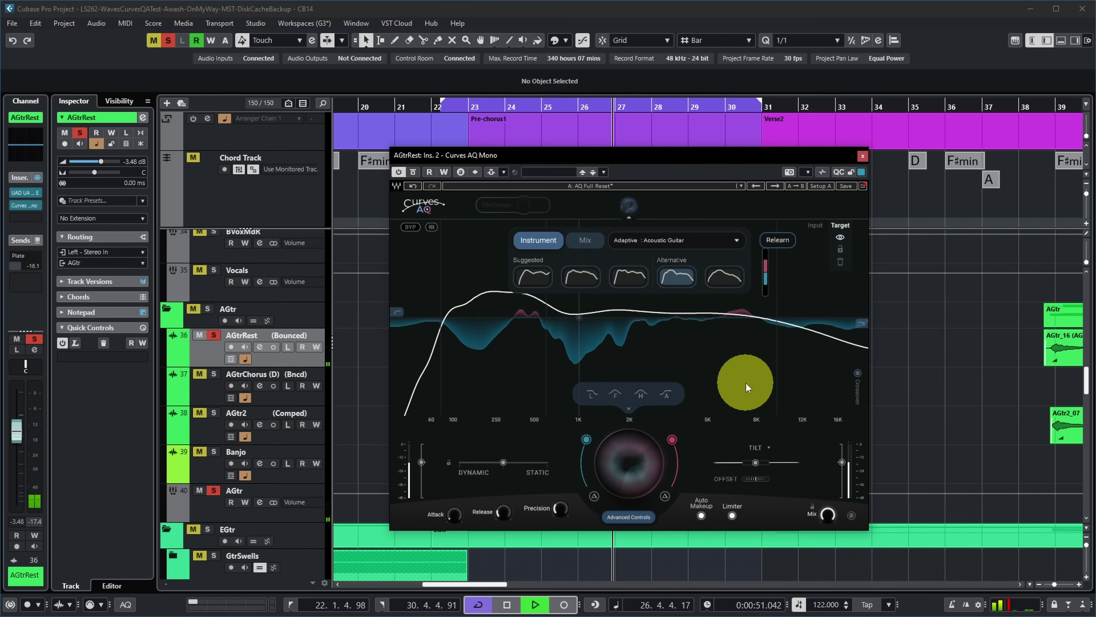
left_click(728, 278)
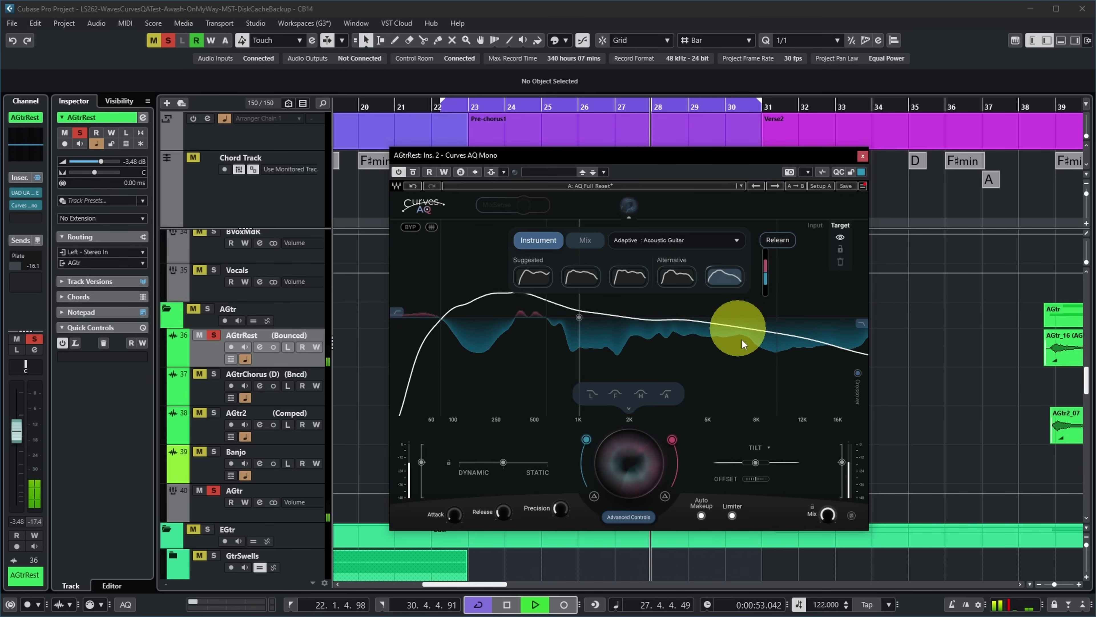
left_click(581, 275)
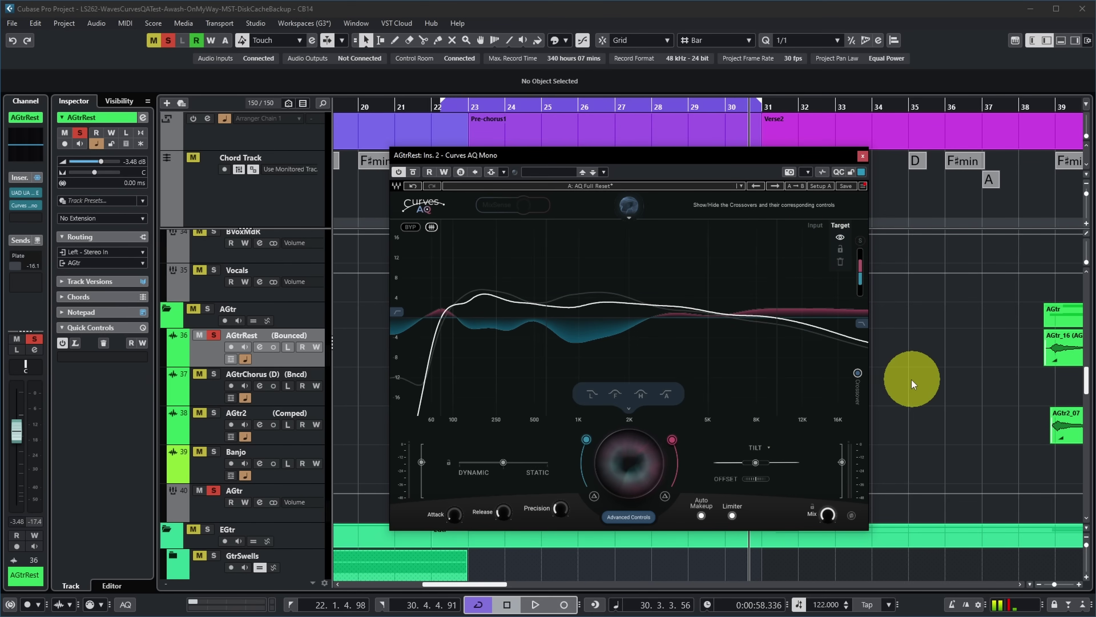
Add a node at about 1.4 kHz on the acoustic guitar's target curve and try different gain amounts for it
scroll(910, 379, "up", 5)
scroll(909, 380, "up", 7)
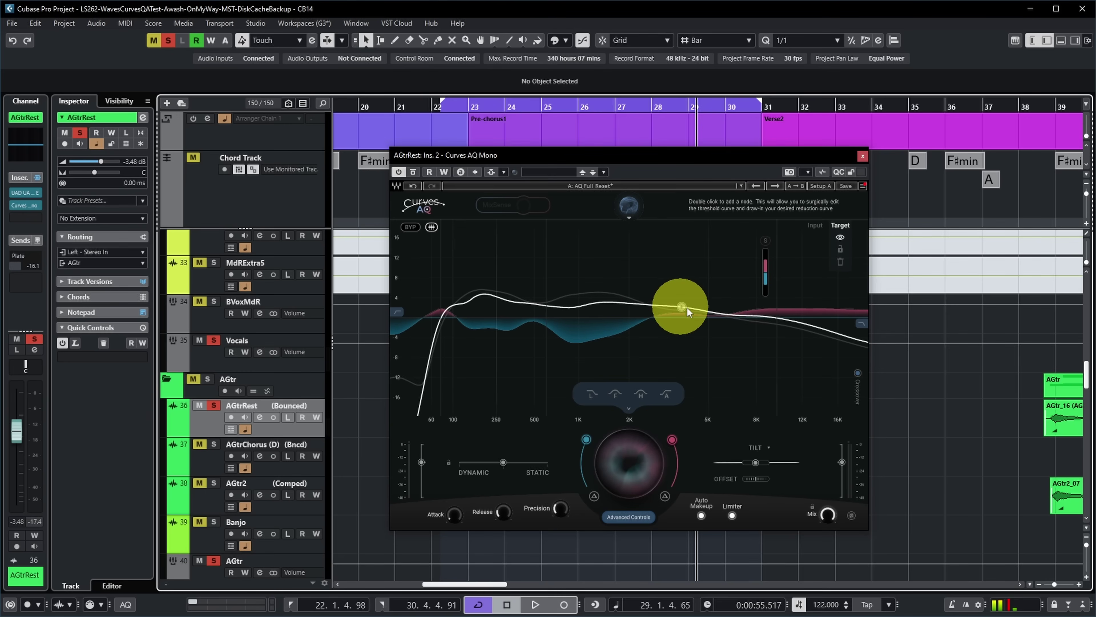
double_click(603, 303)
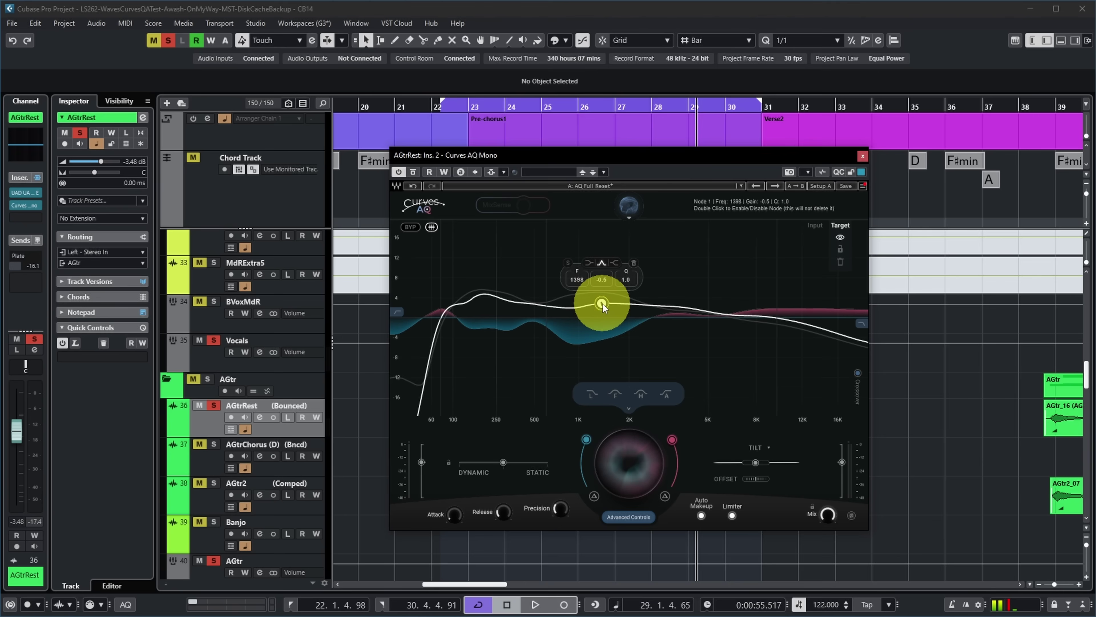
mouse_move(602, 303)
left_mouse_down()
mouse_move(597, 319)
mouse_move(604, 300)
left_mouse_up()
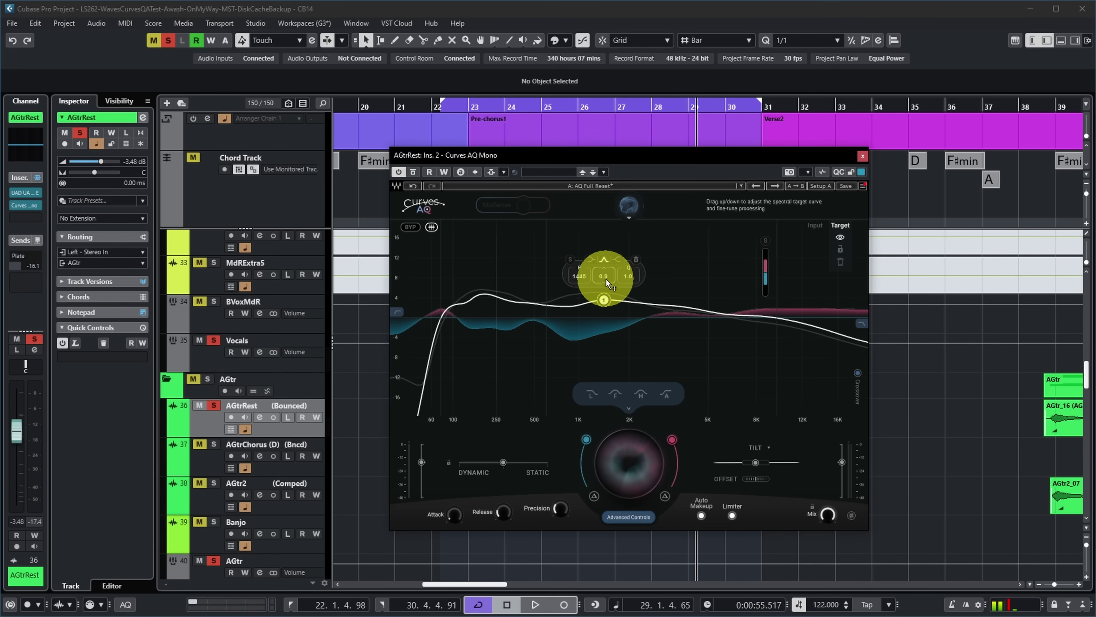
left_click_drag(607, 280, 607, 289)
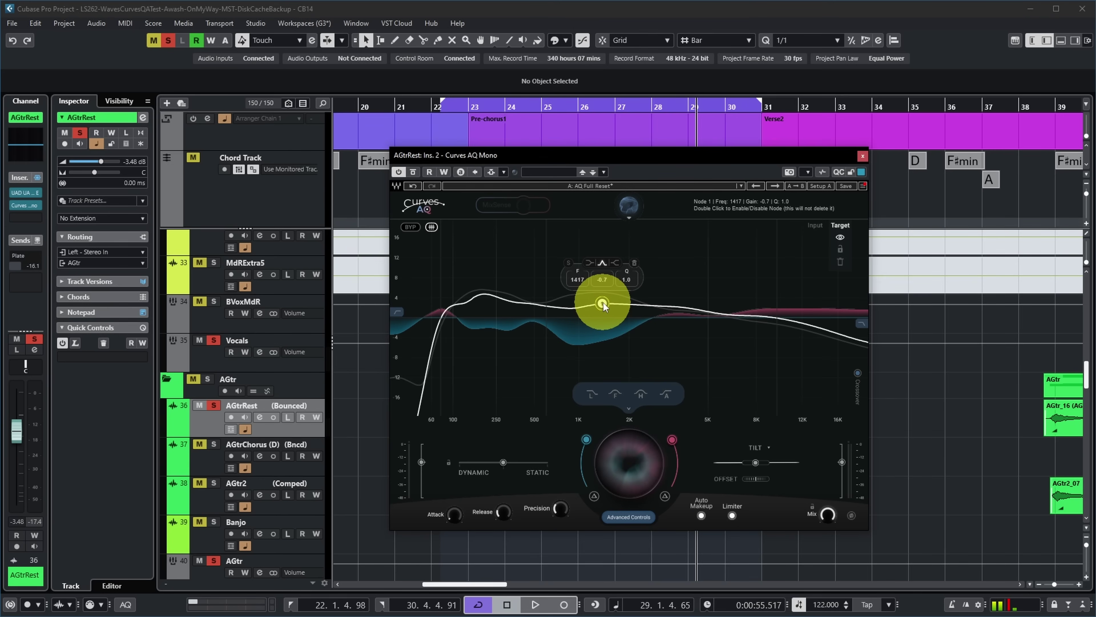
left_click_drag(602, 303, 599, 257)
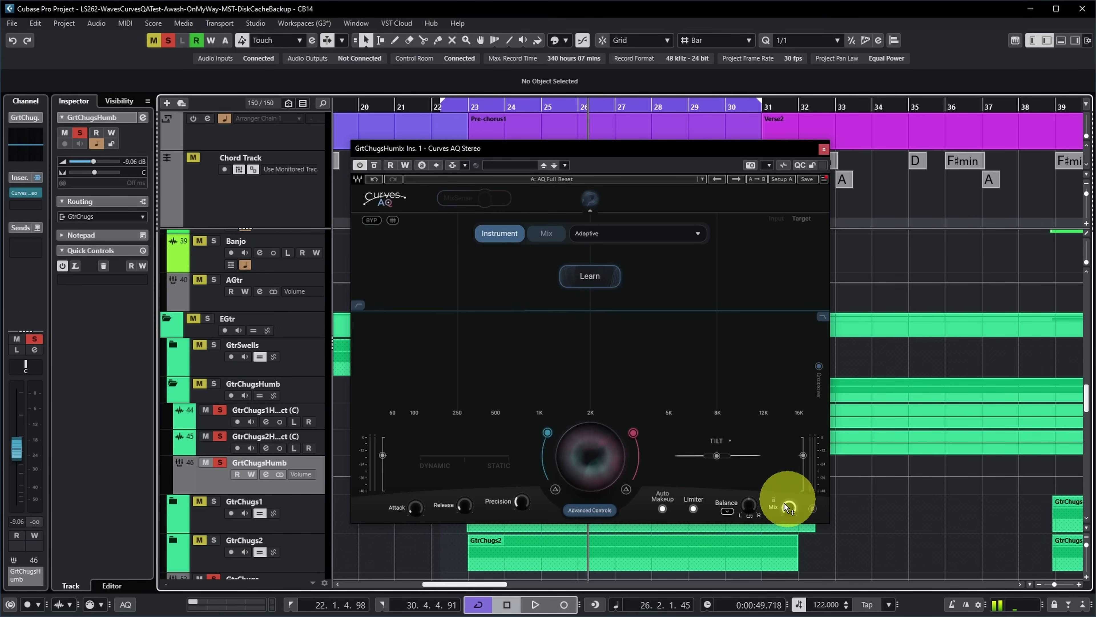
Try the M/S stereo processing mode on the GrtChugsHumb guitars and adjust the balance amount
left_click(727, 511)
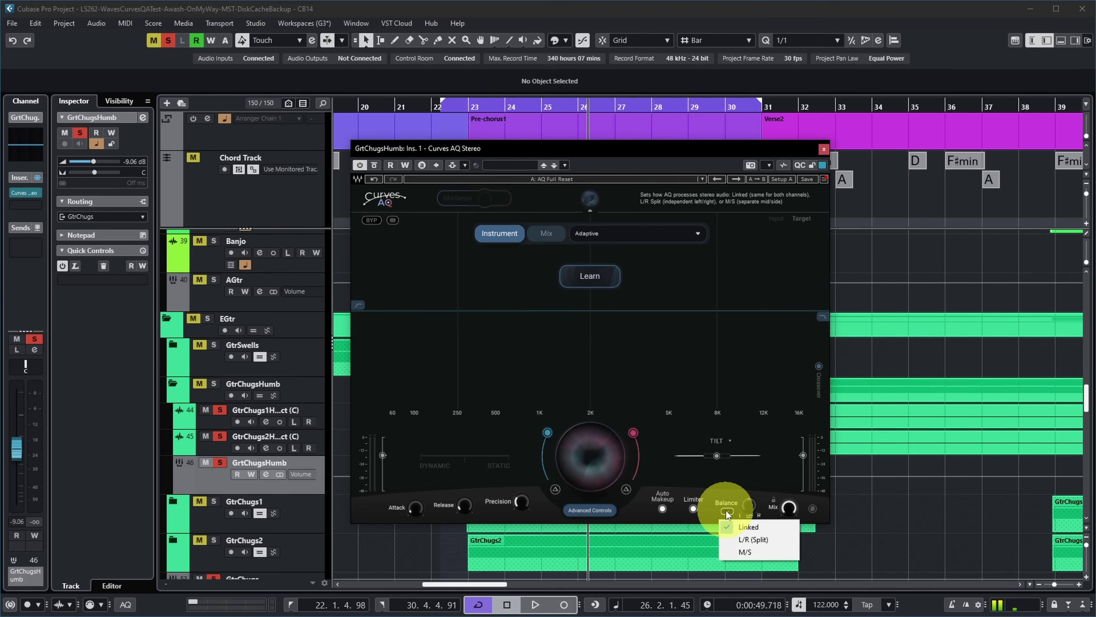
left_click(743, 553)
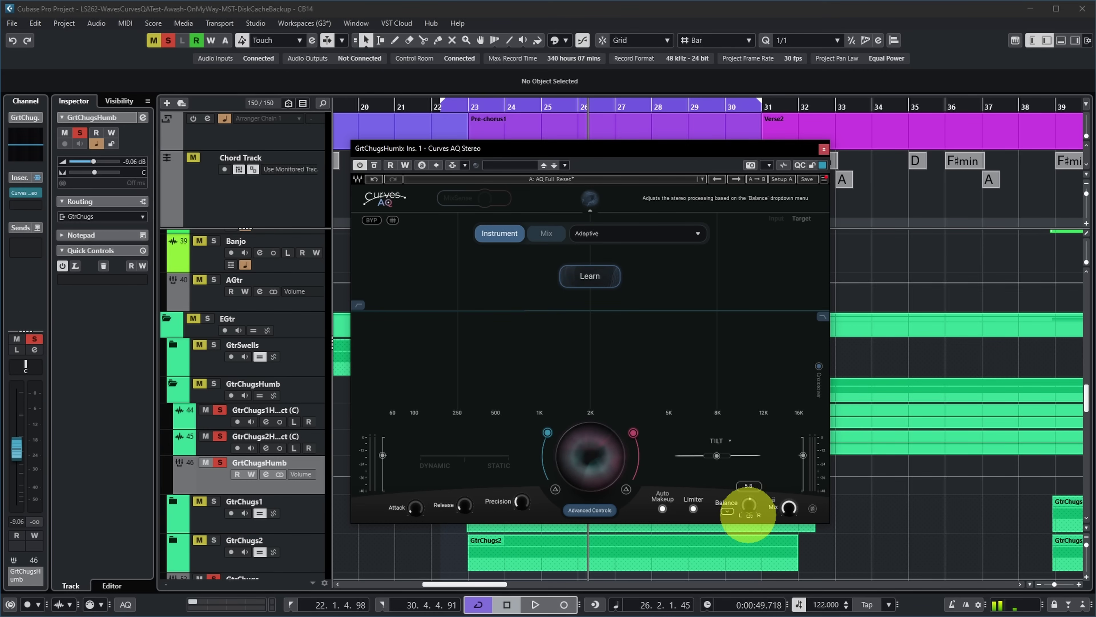
mouse_move(748, 505)
left_mouse_down()
mouse_move(740, 562)
mouse_move(749, 499)
left_mouse_up()
Learn adaptive target curves for the GrtChugsHumb guitars while the loop plays, and stop playback
left_click(574, 280)
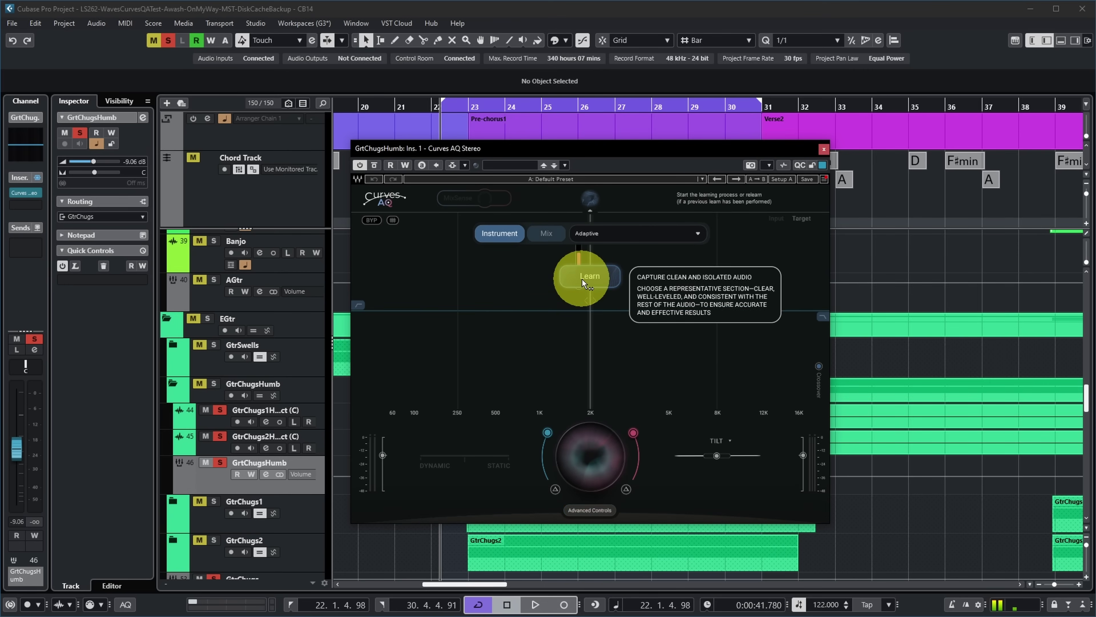
key("space")
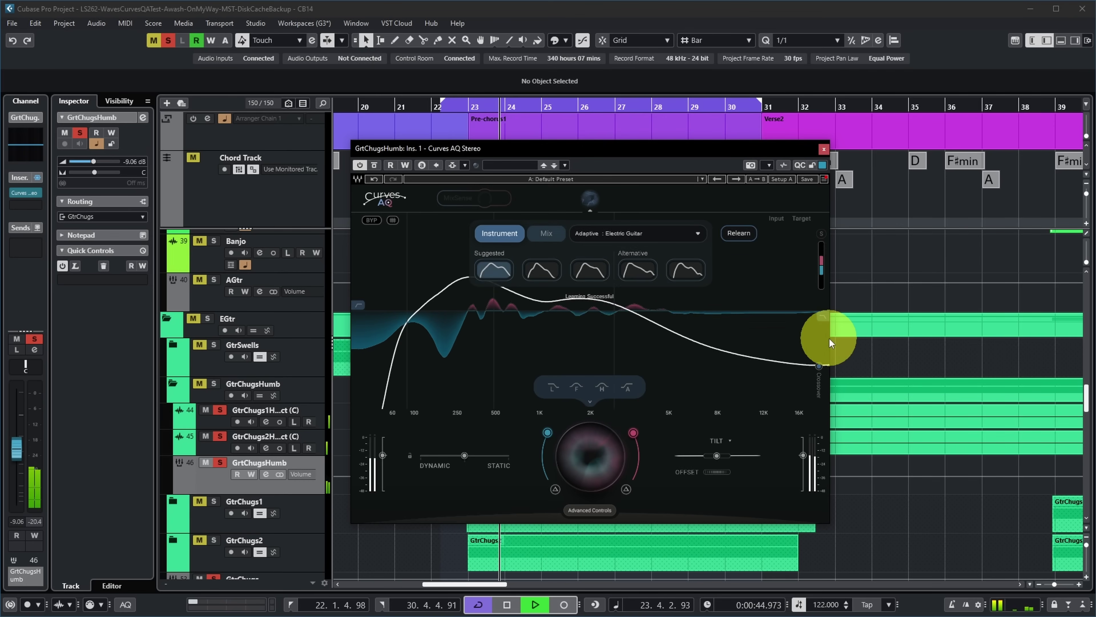
key("space")
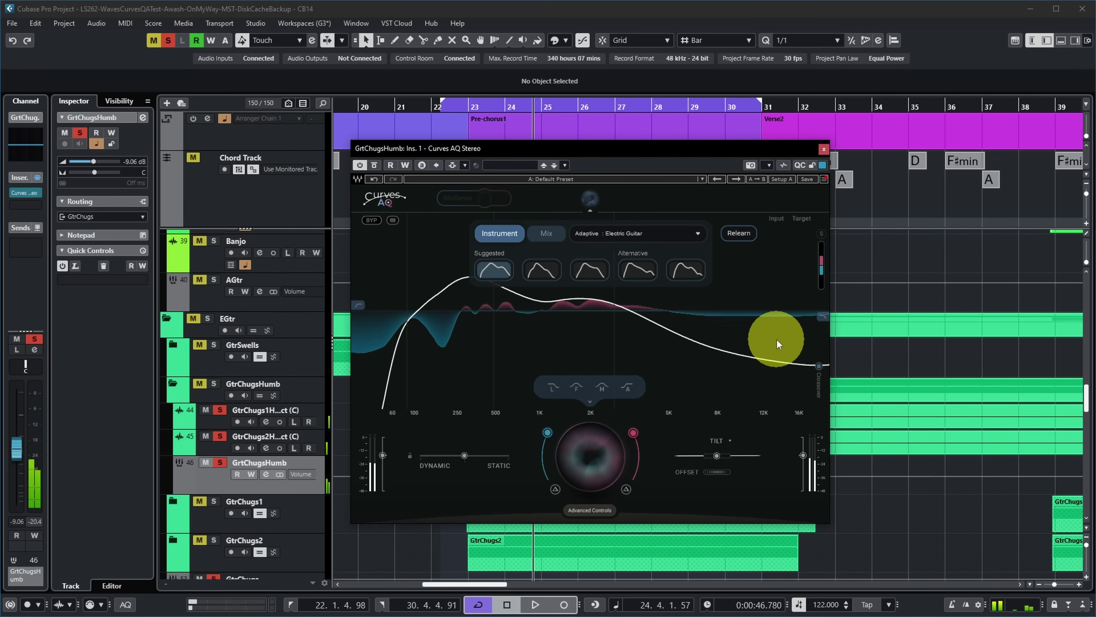
Solo the AGtrRest acoustic guitar track and play the loop together with the electric guitars
scroll(327, 351, "up", 3)
scroll(327, 352, "up", 2)
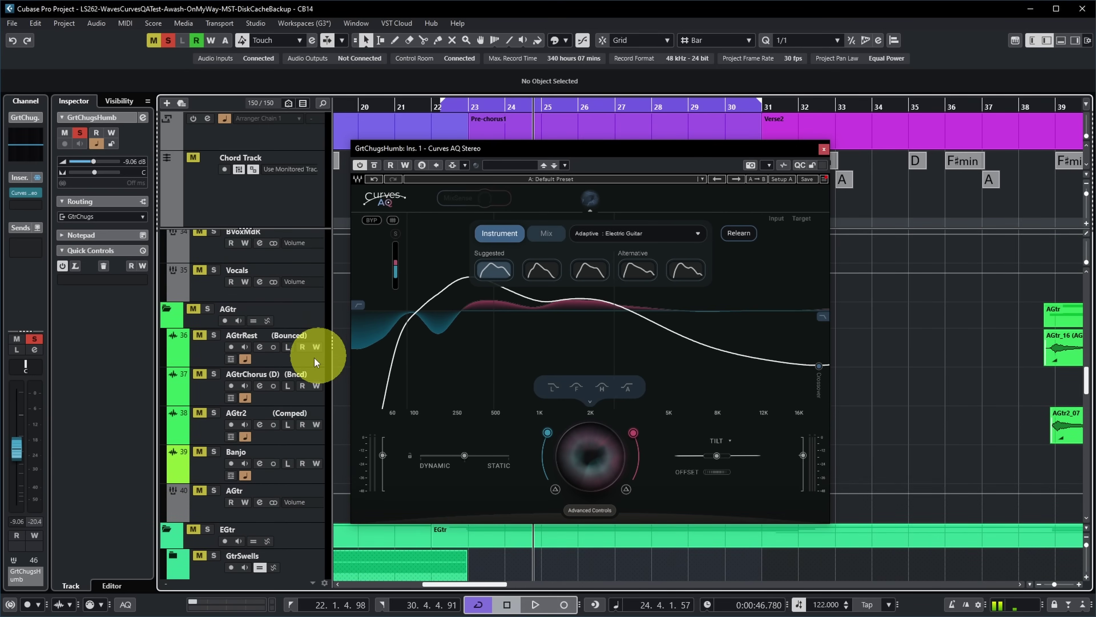
left_click(214, 335)
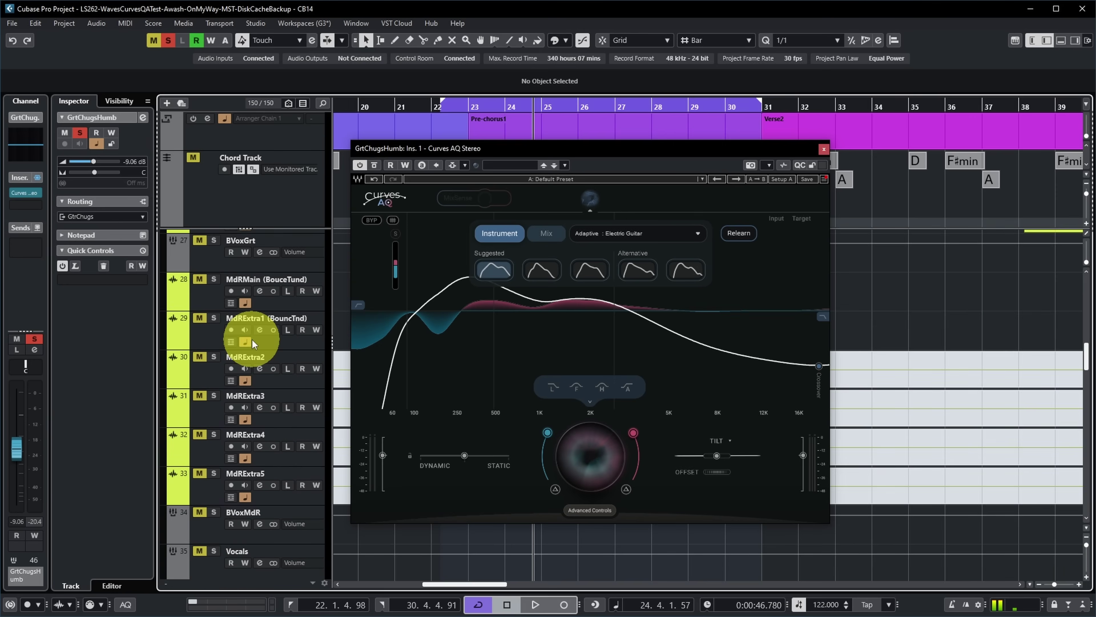
key("space")
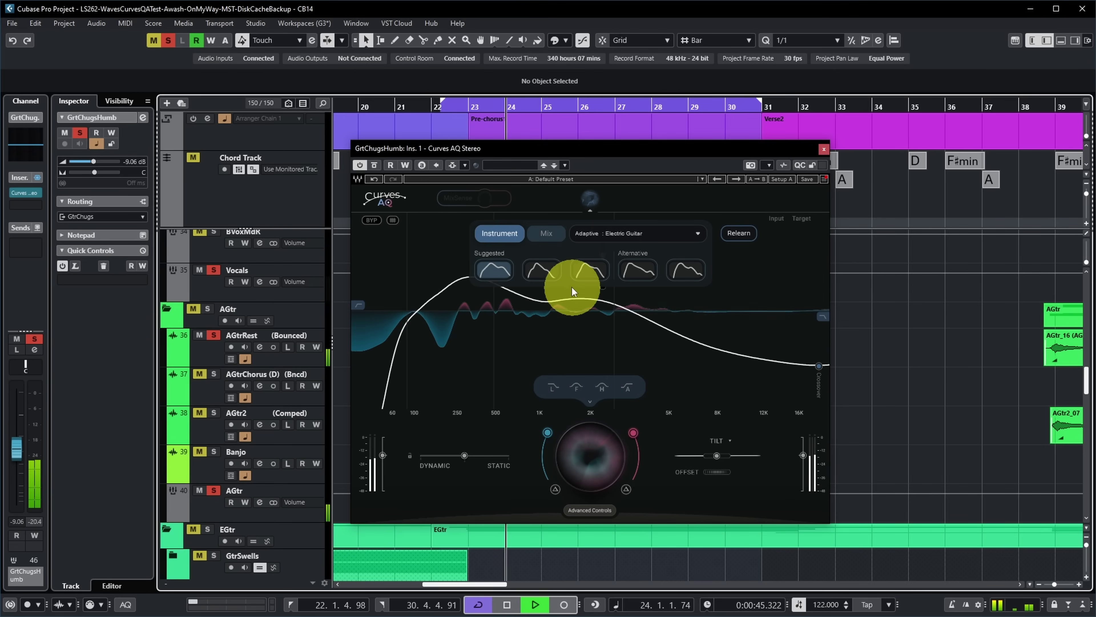
Audition the suggested and alternative electric guitar target curves, settle on the third suggested curve, and stop playback
left_click(548, 272)
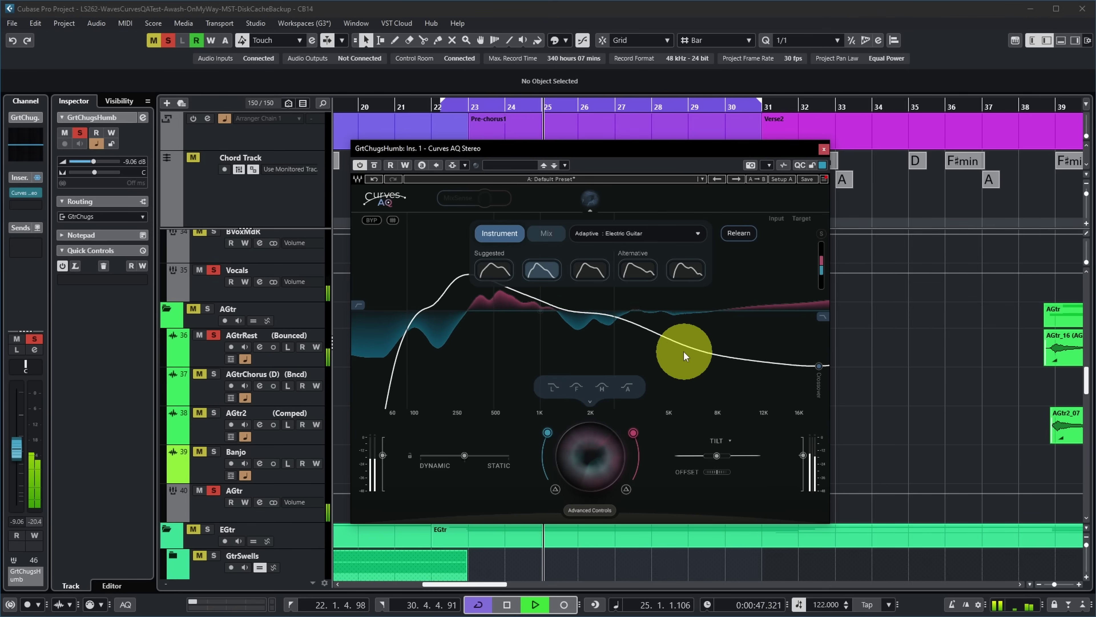
left_click(591, 271)
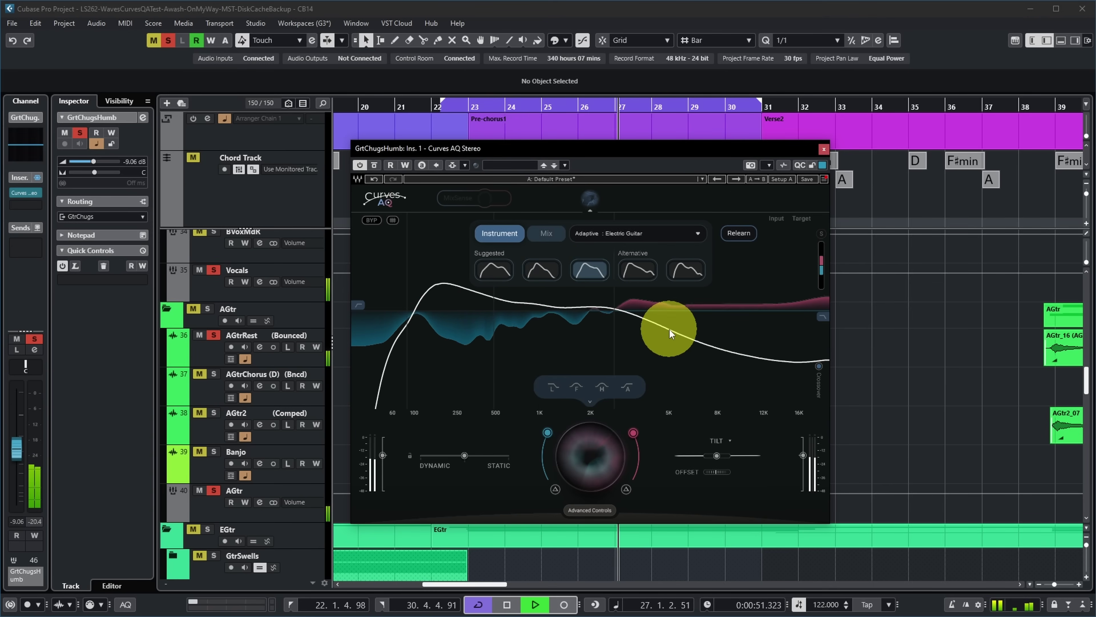
left_click(637, 272)
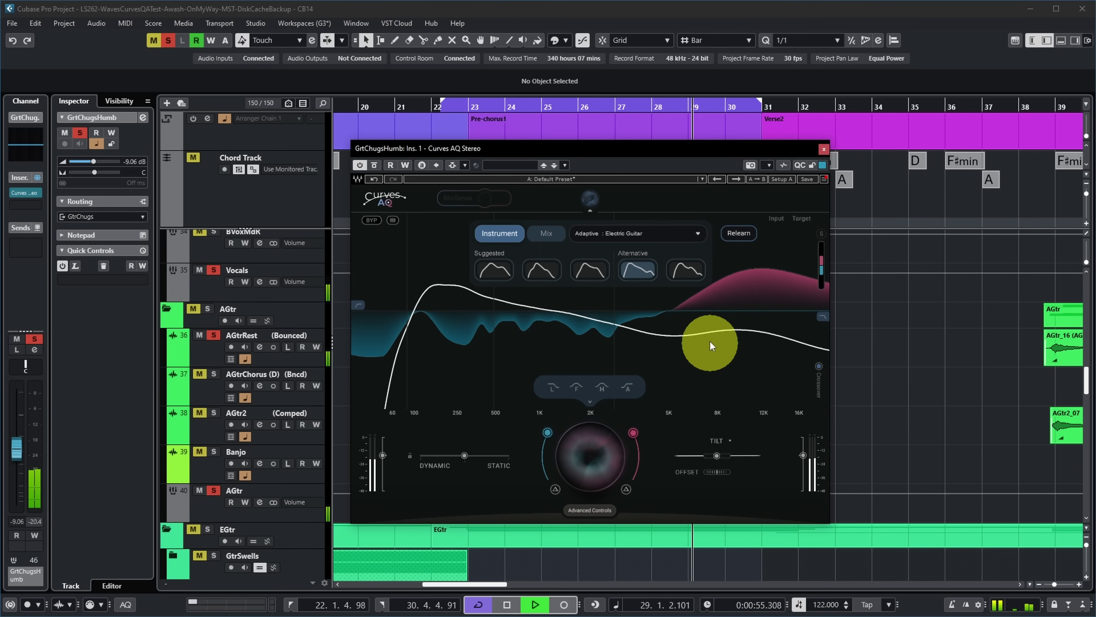
left_click(688, 275)
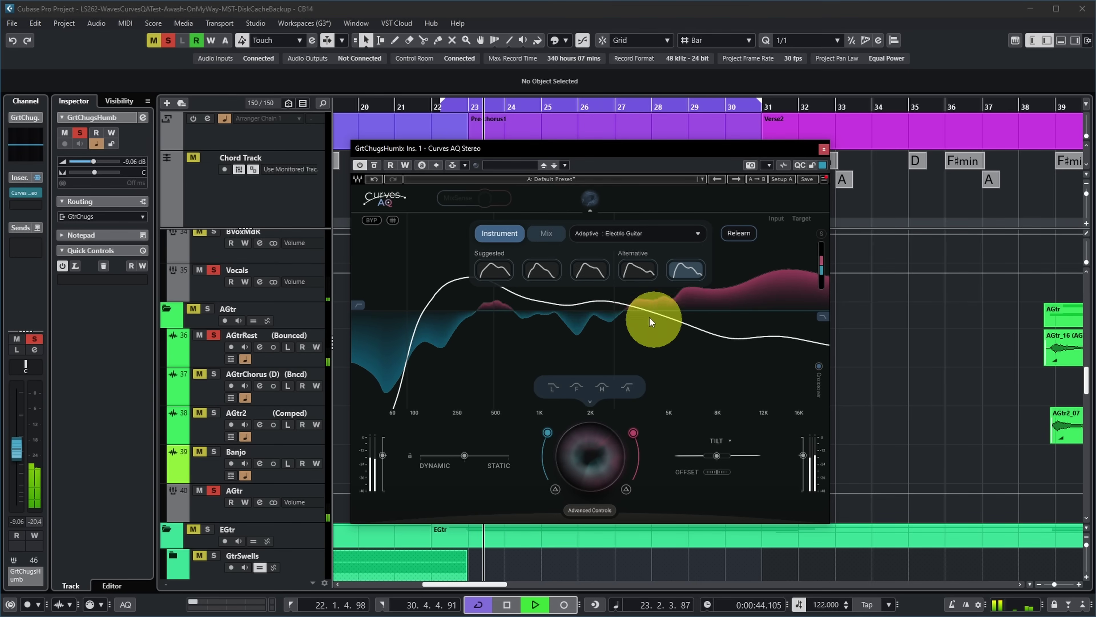
left_click(593, 276)
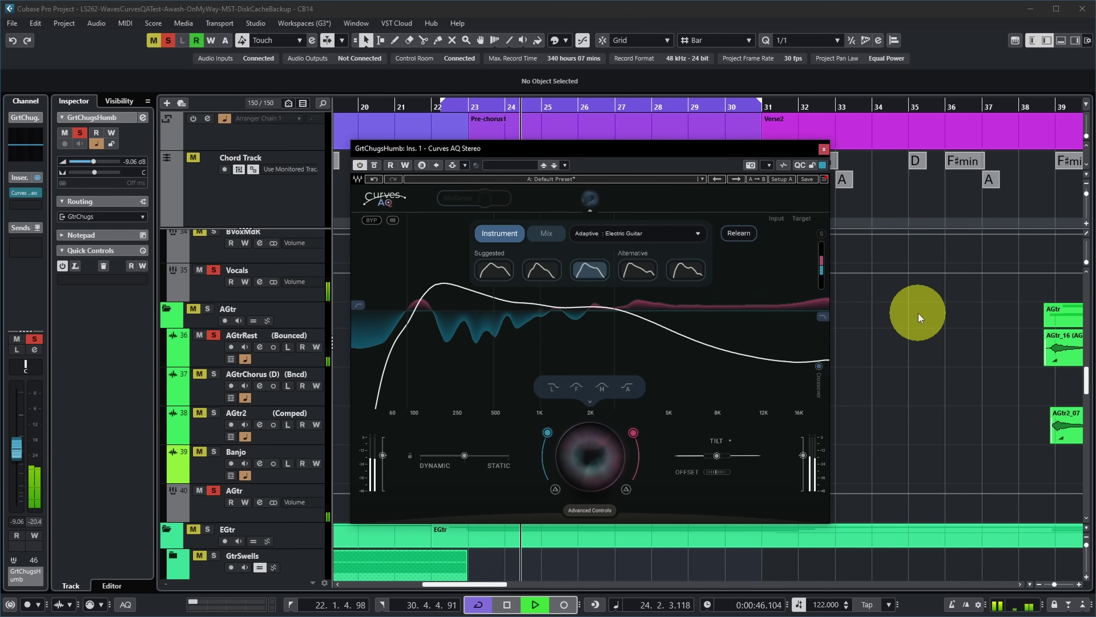
key("space")
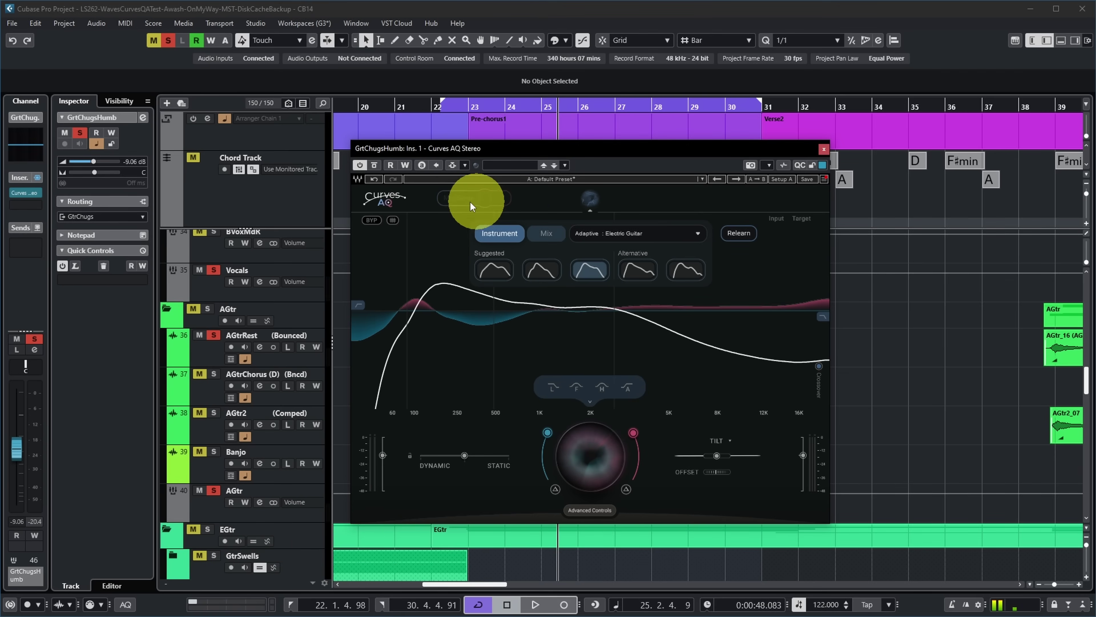
Add the Vox Lead track as side-chain input for Curves AQ on the GrtChugsHumb guitars
left_click(452, 164)
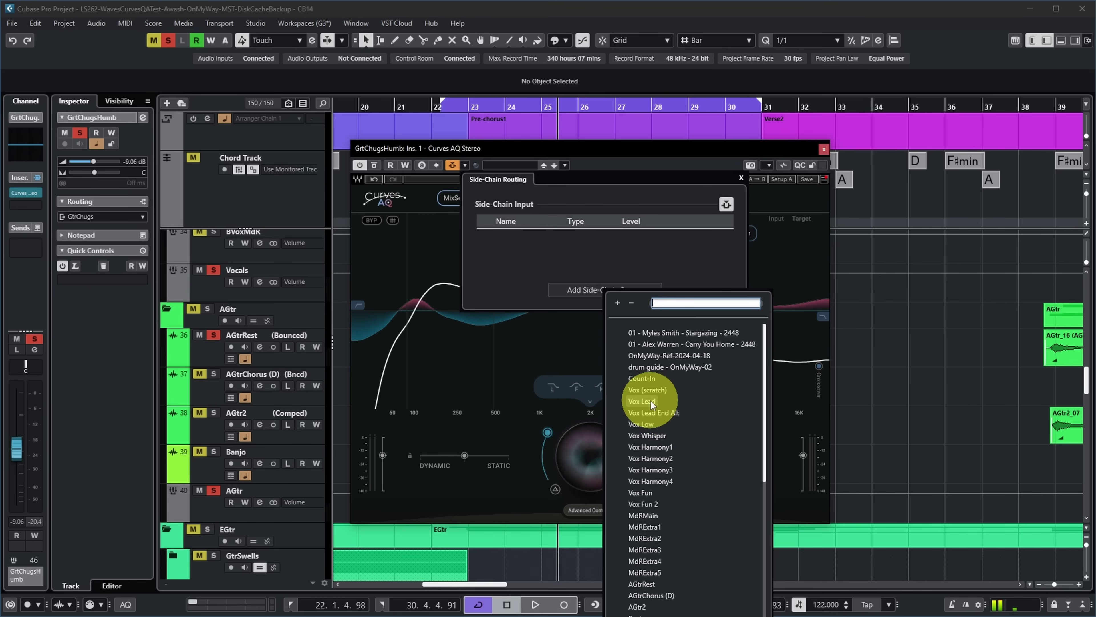
left_click(652, 402)
left_click(522, 328)
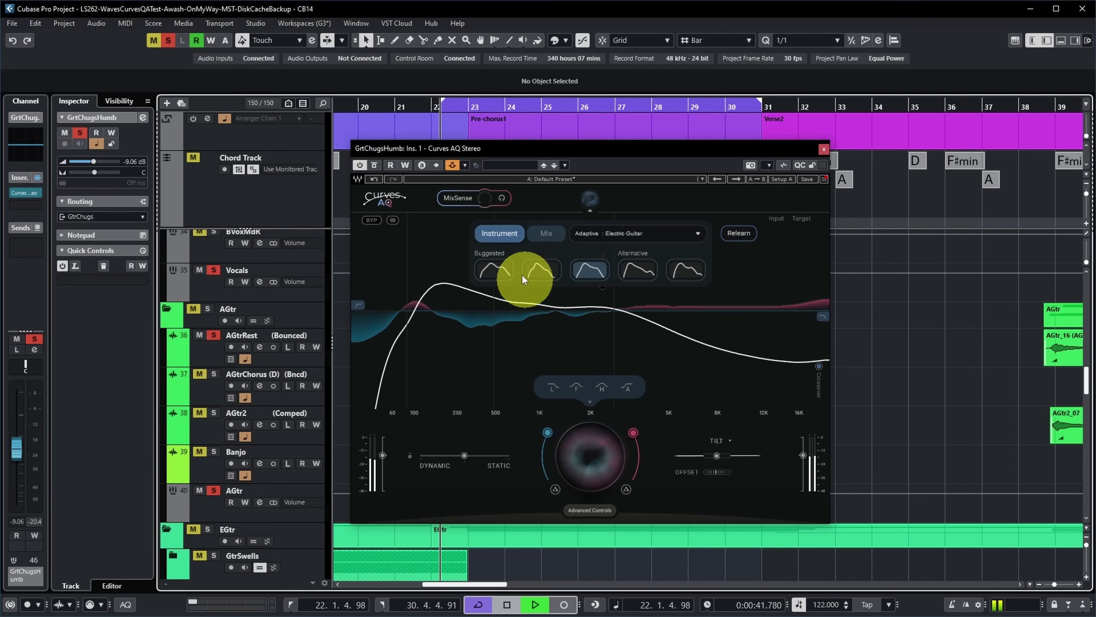
Adjust the MixSense amount for the side-chained vocal while the loop plays, and stop playback
mouse_move(486, 200)
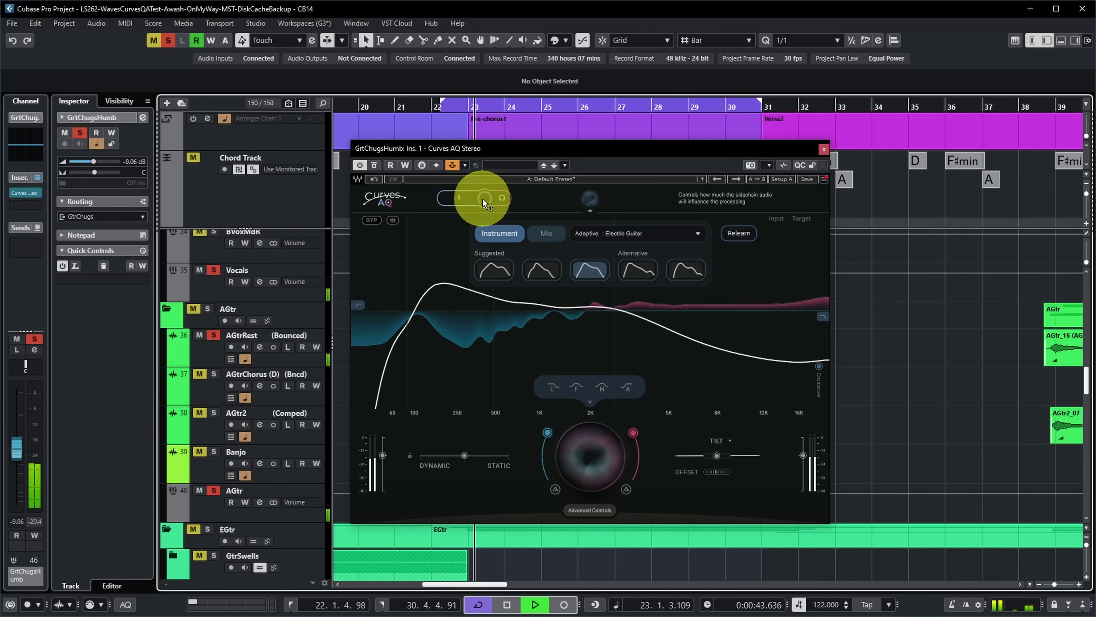
left_click_drag(482, 199, 979, 417)
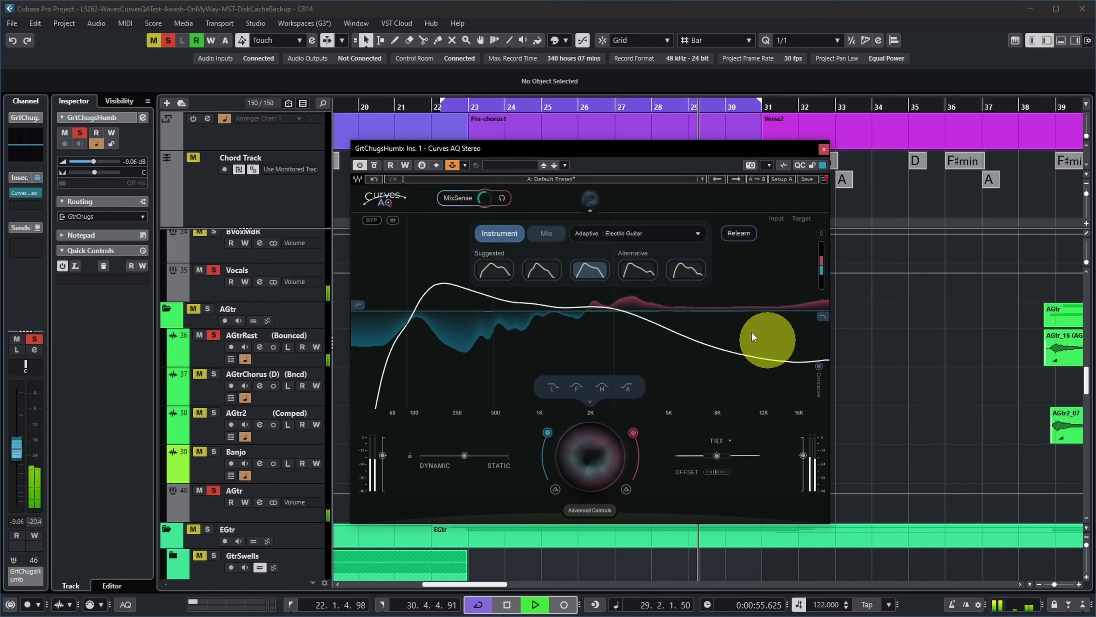
key("space")
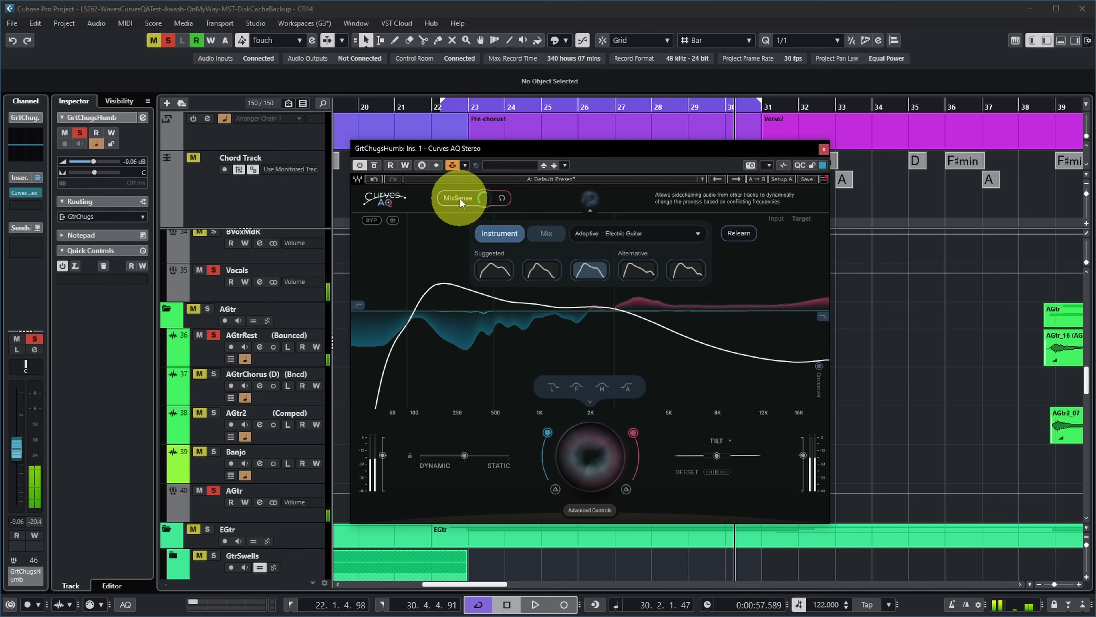
Replay the loop from its start and compare the guitars with MixSense enabled and disabled
key("KP_1")
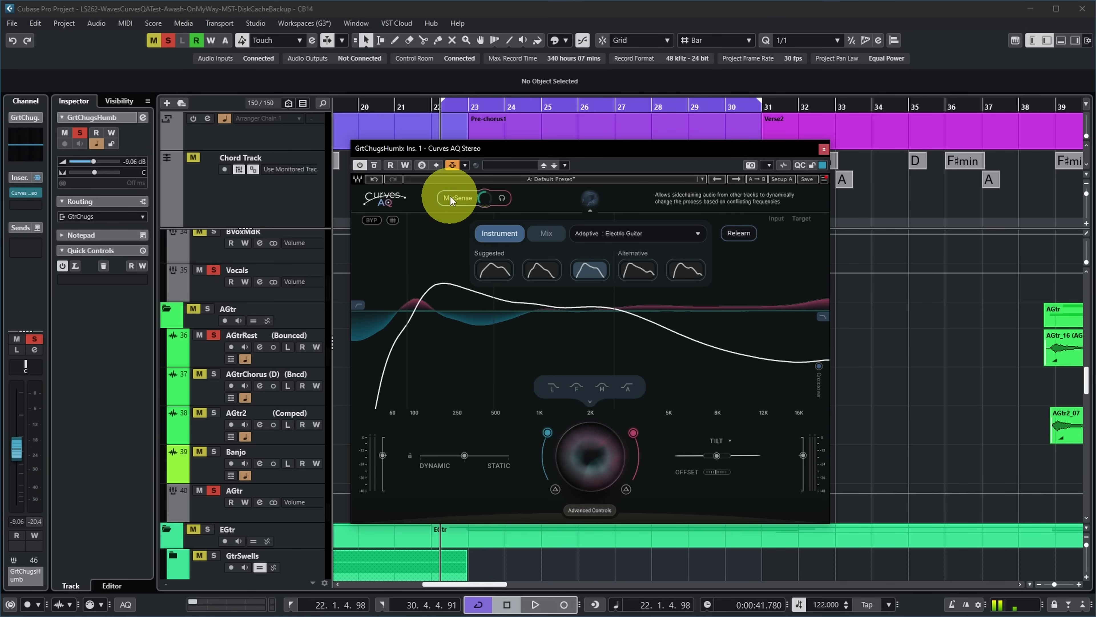
key("space")
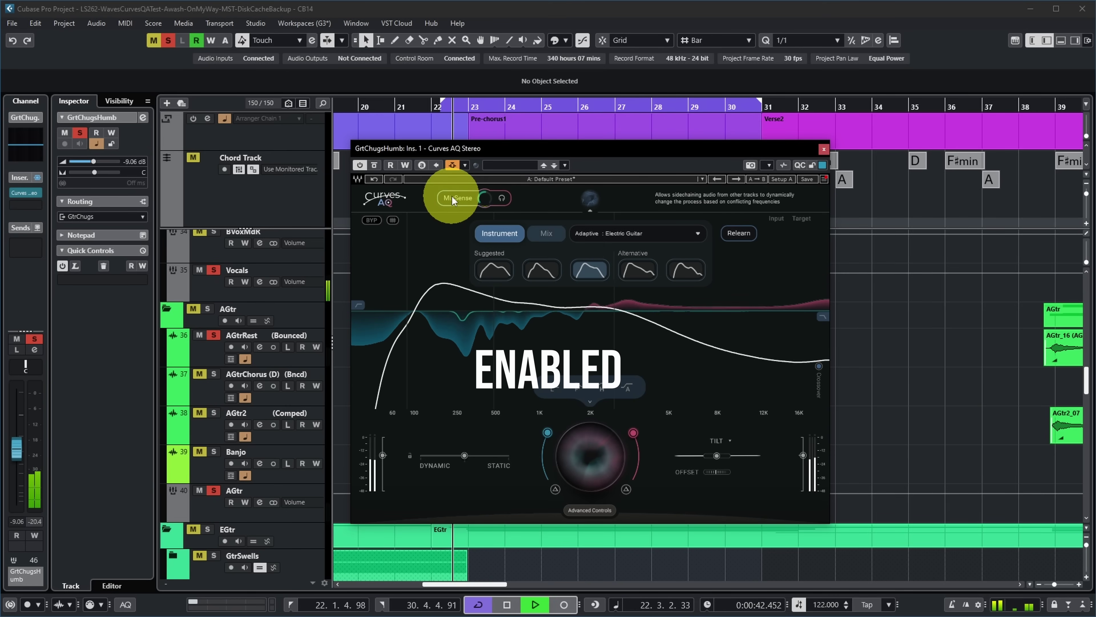
left_click(452, 197)
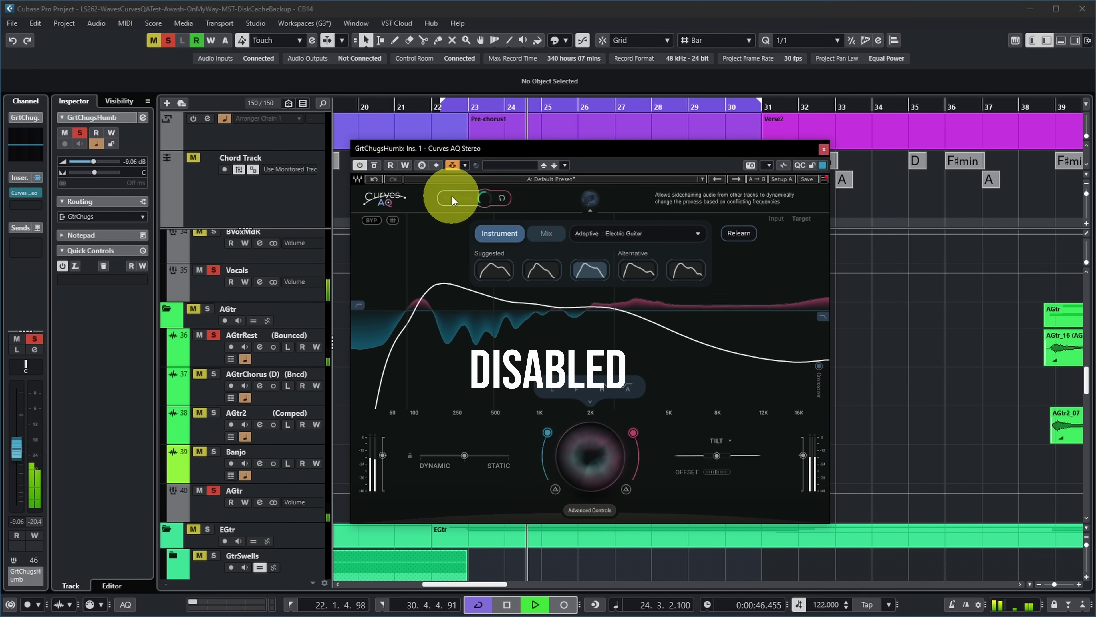
left_click(452, 197)
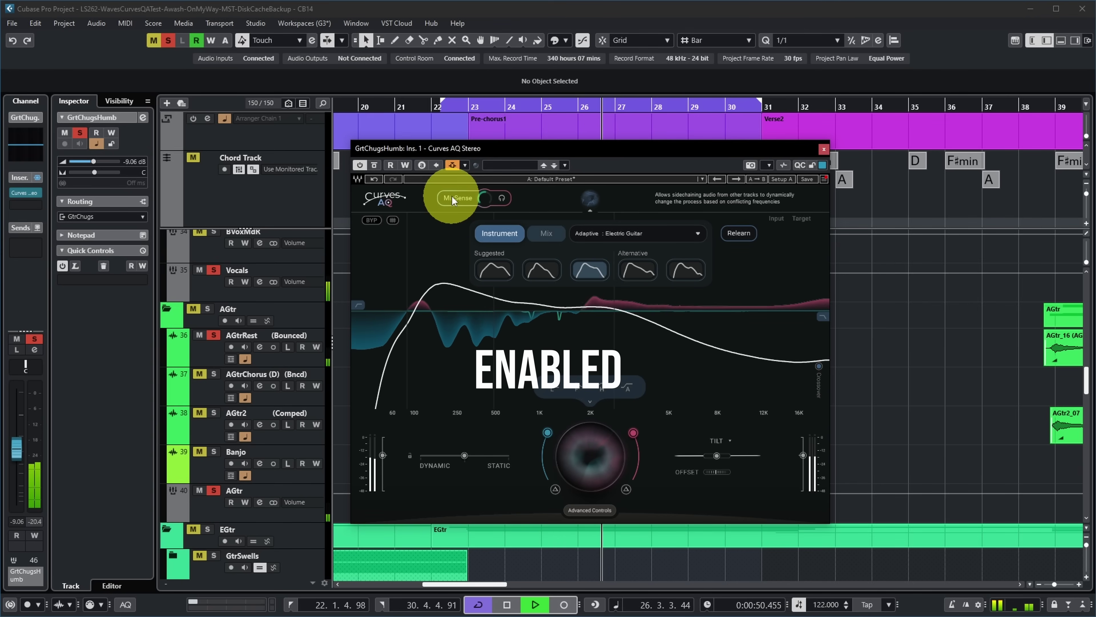
left_click(452, 197)
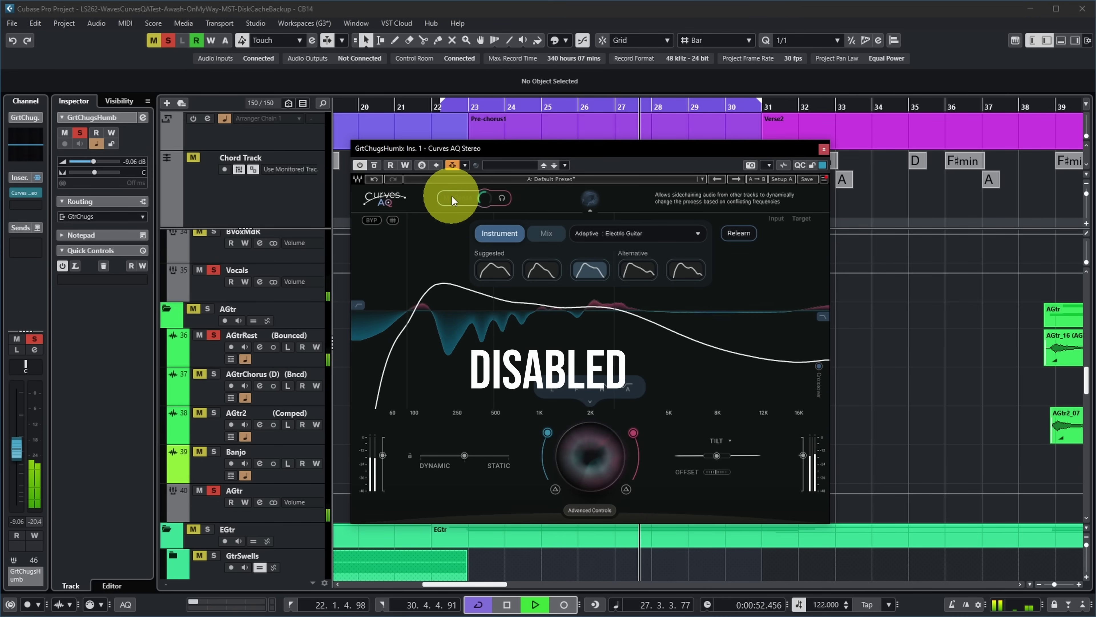
left_click(452, 197)
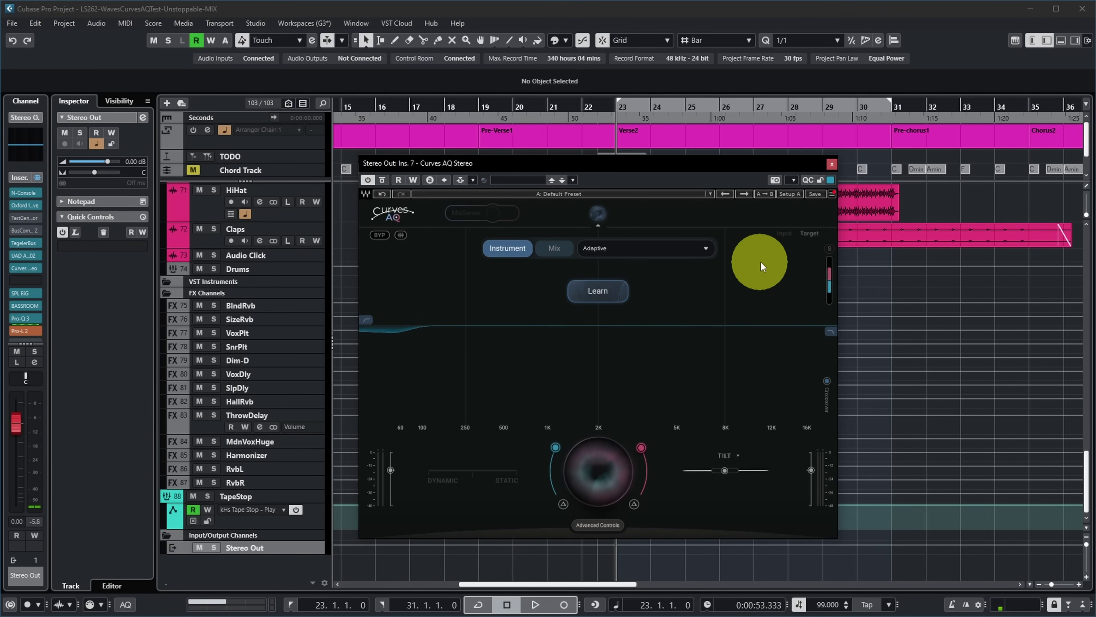
Learn target curves for the Stereo Out in Mix mode with the POP genre while the Verse2 section plays
left_click(554, 249)
left_click(705, 247)
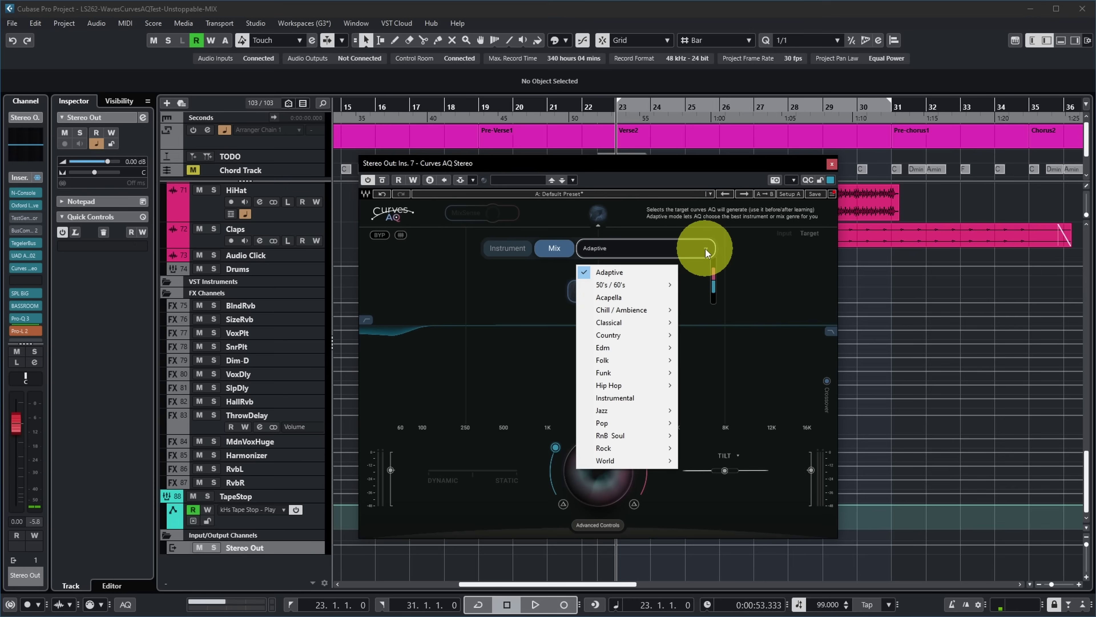
mouse_move(640, 419)
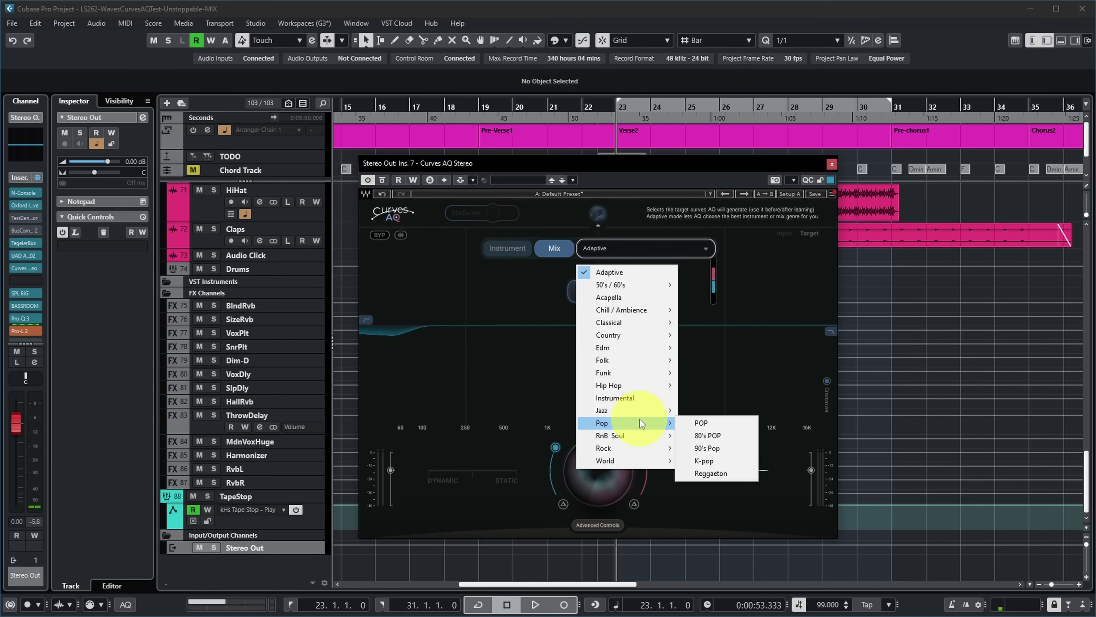
left_click(689, 423)
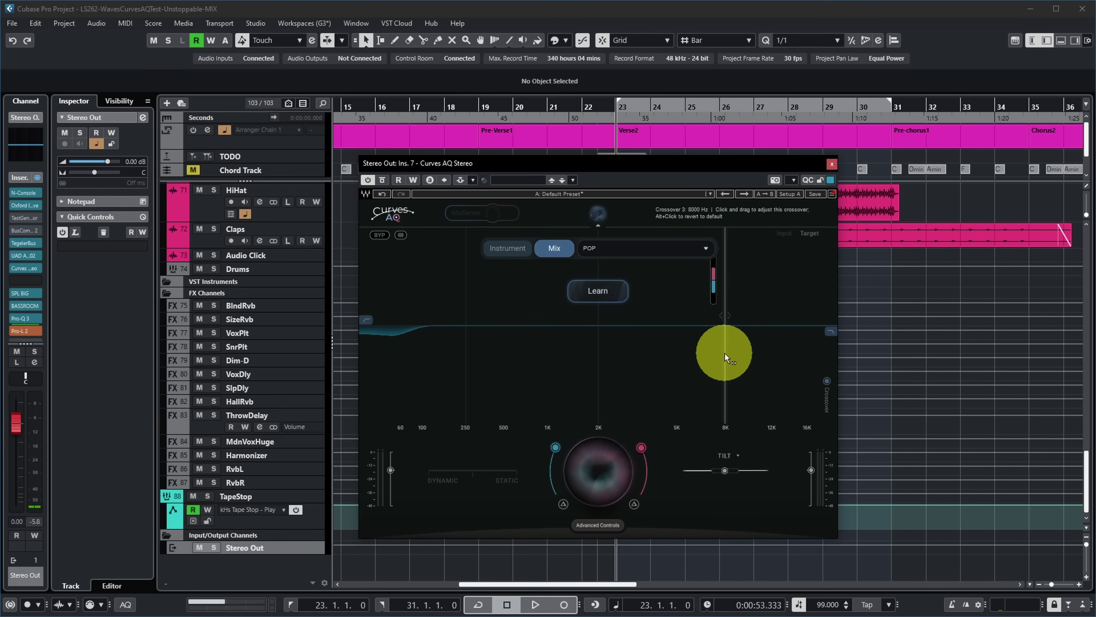
left_click(597, 292)
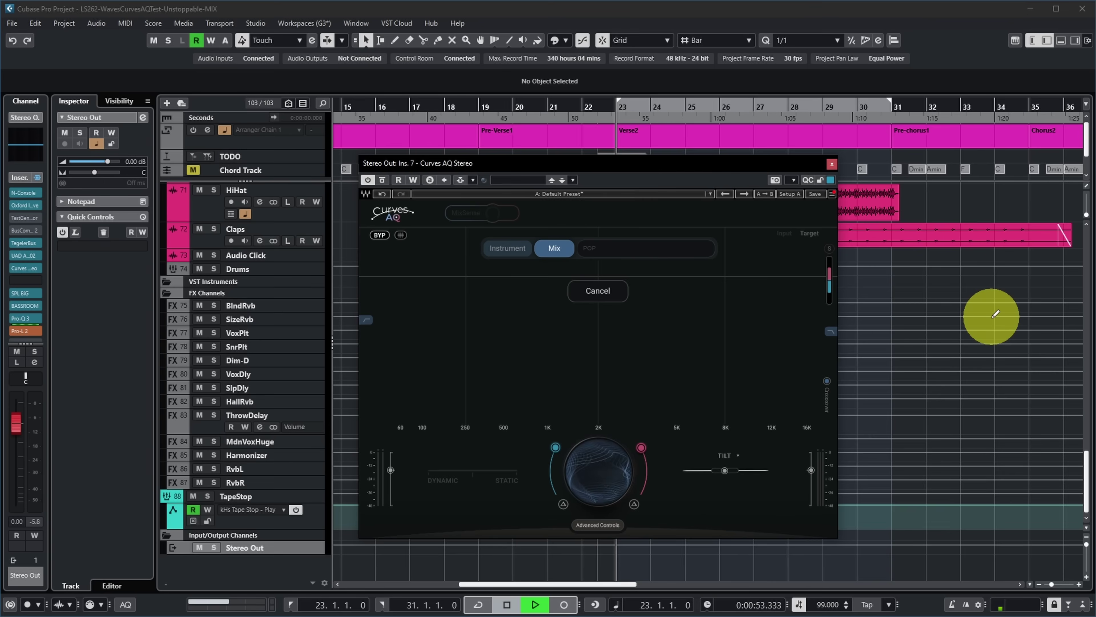
key("space")
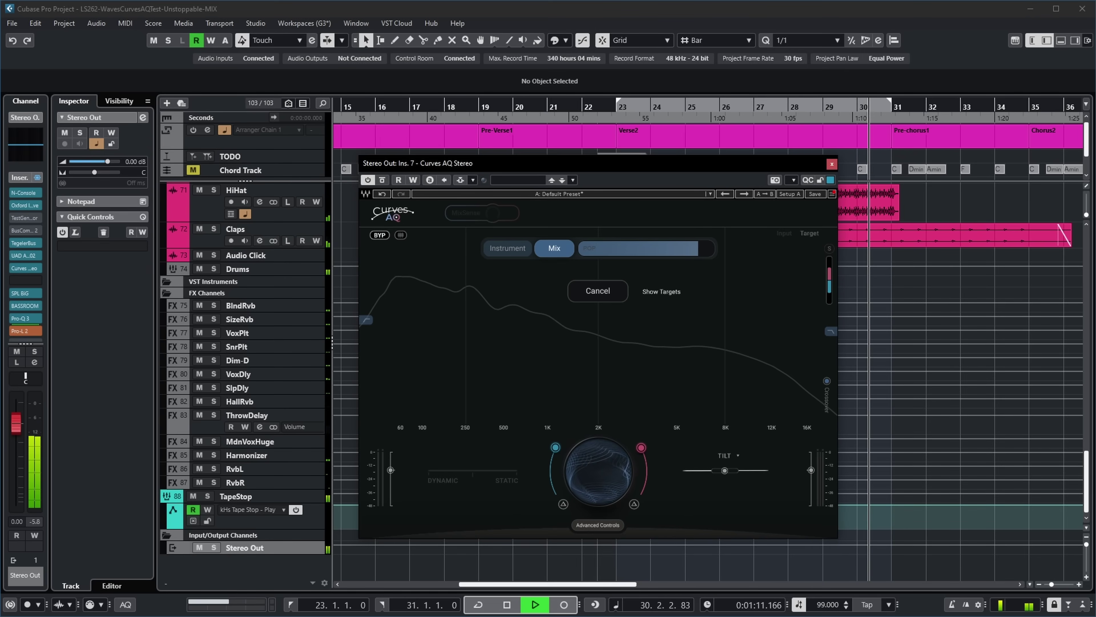
key("KP_Divide")
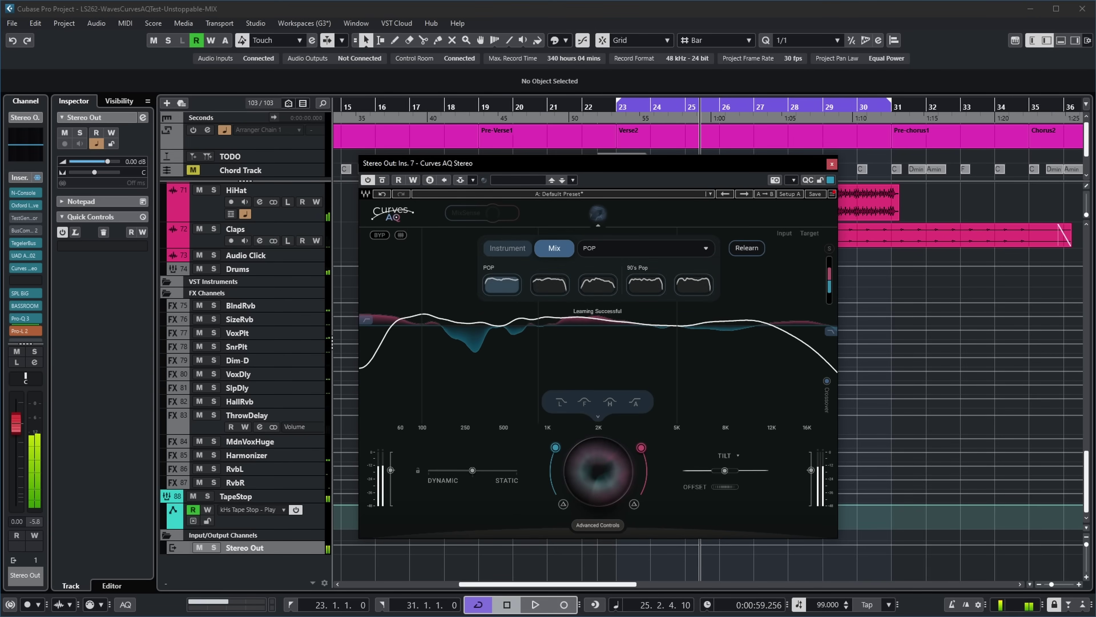
key("space")
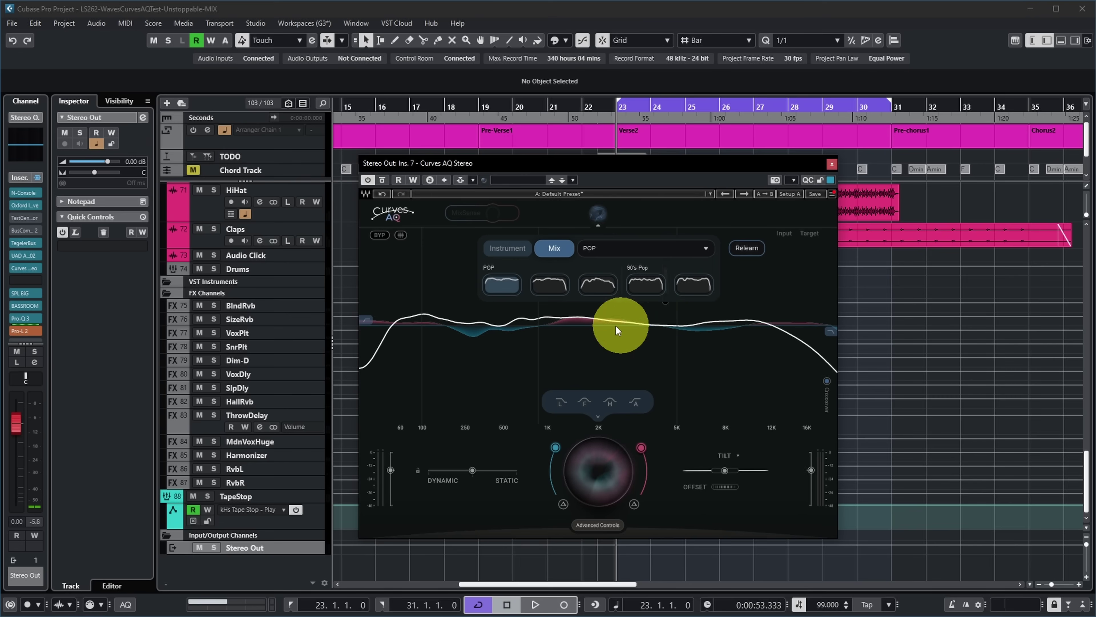
Audition the remaining POP and 90's Pop target curves on the full mix in the loop, and stop playback
key("space")
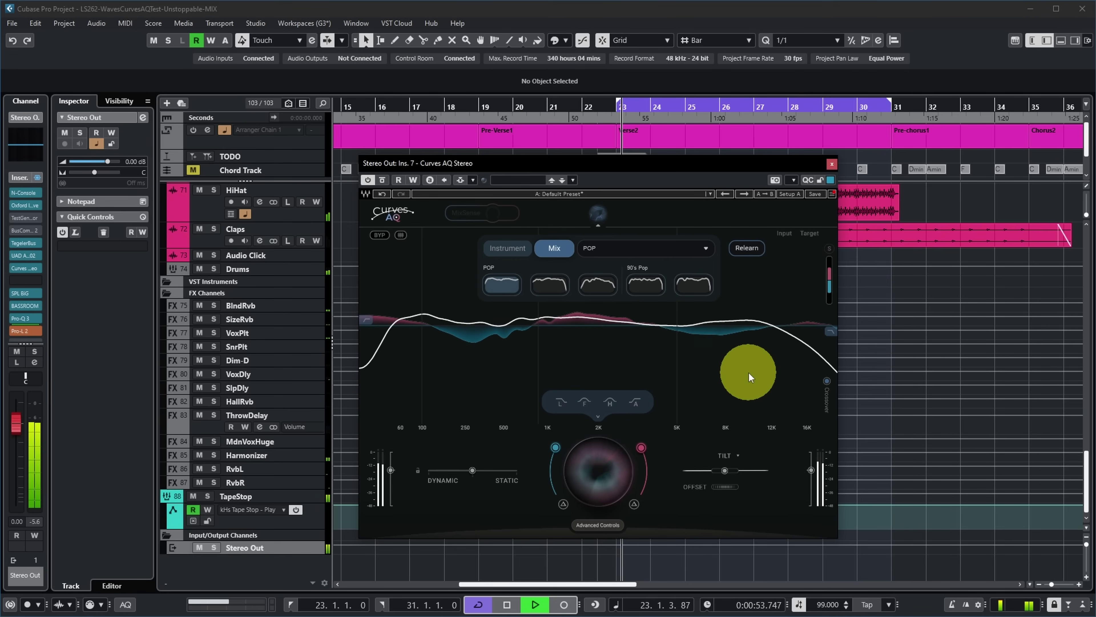
left_click(548, 288)
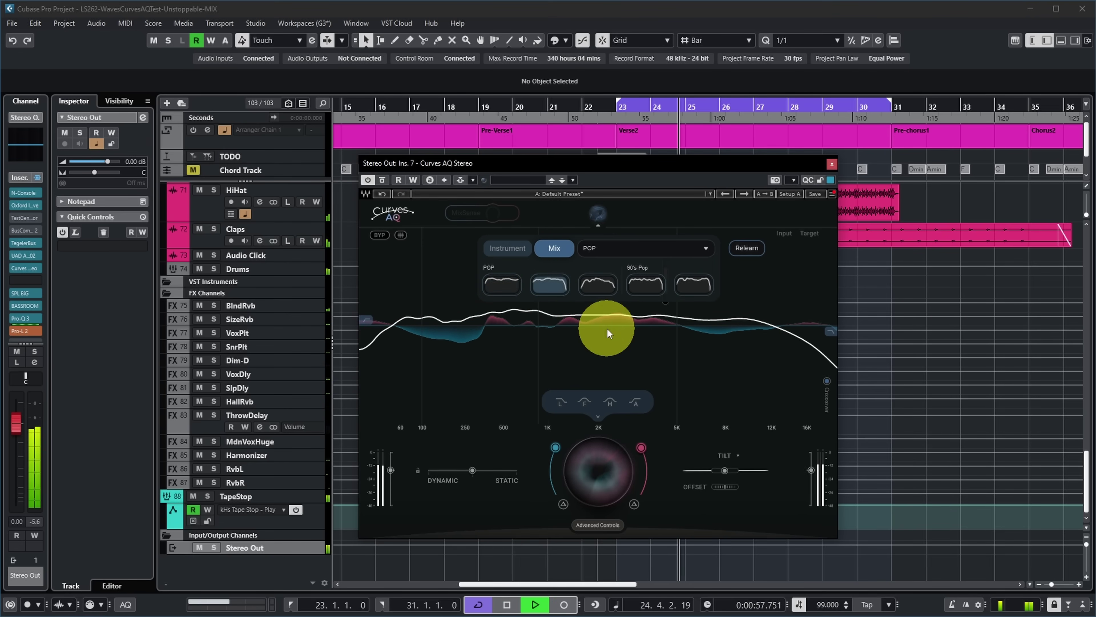
left_click(598, 287)
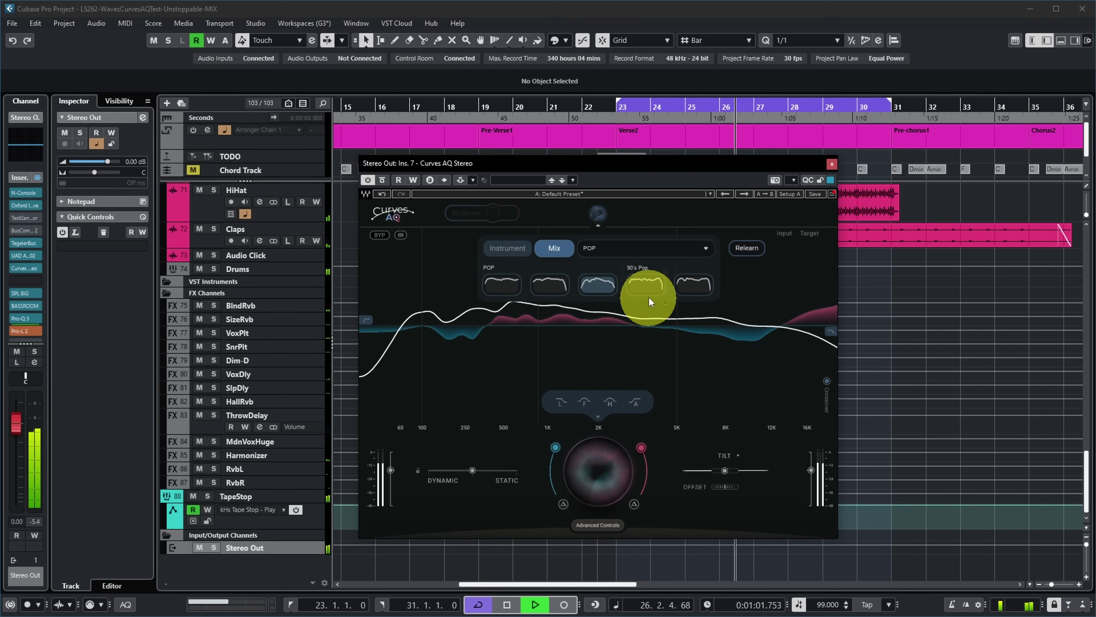
left_click(647, 284)
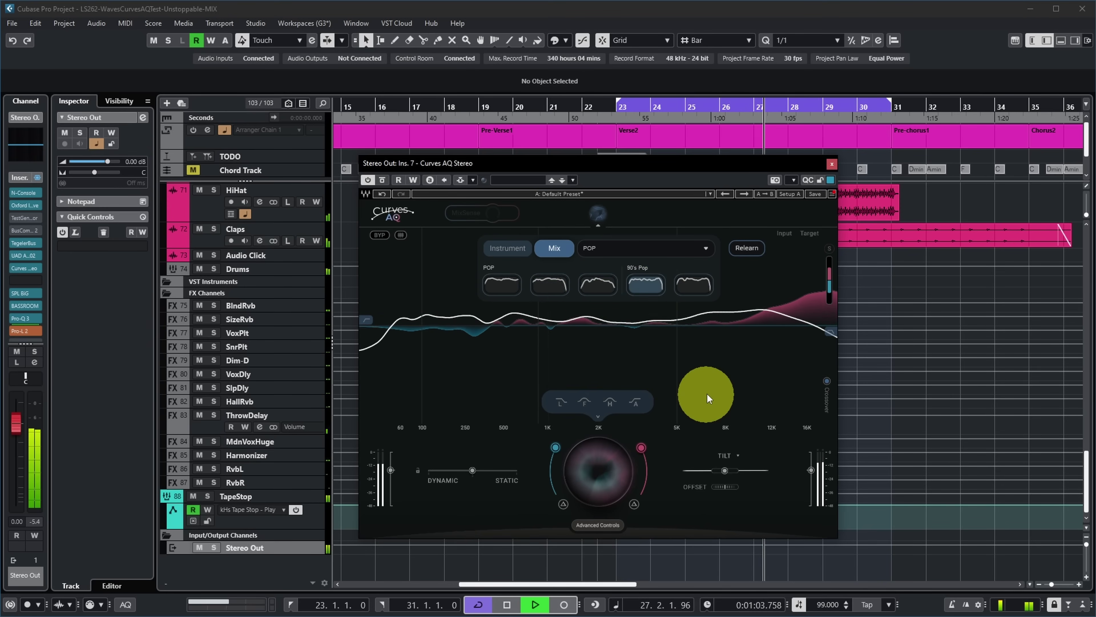
left_click(693, 284)
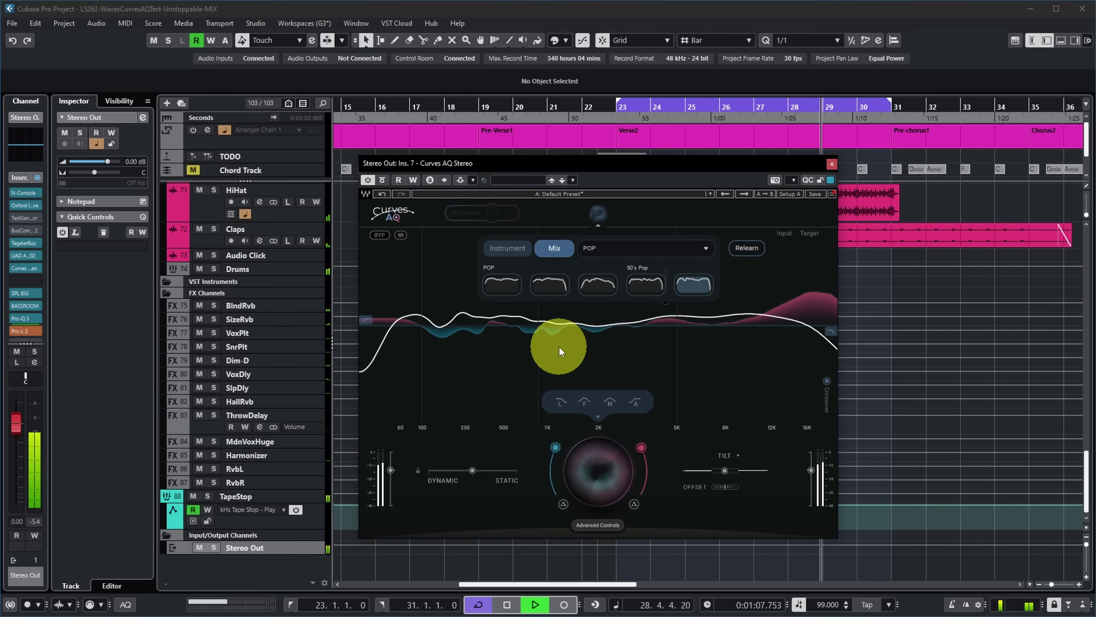
key("space")
Switch the mix's target genre to K-pop and relearn the target curves
left_click(704, 249)
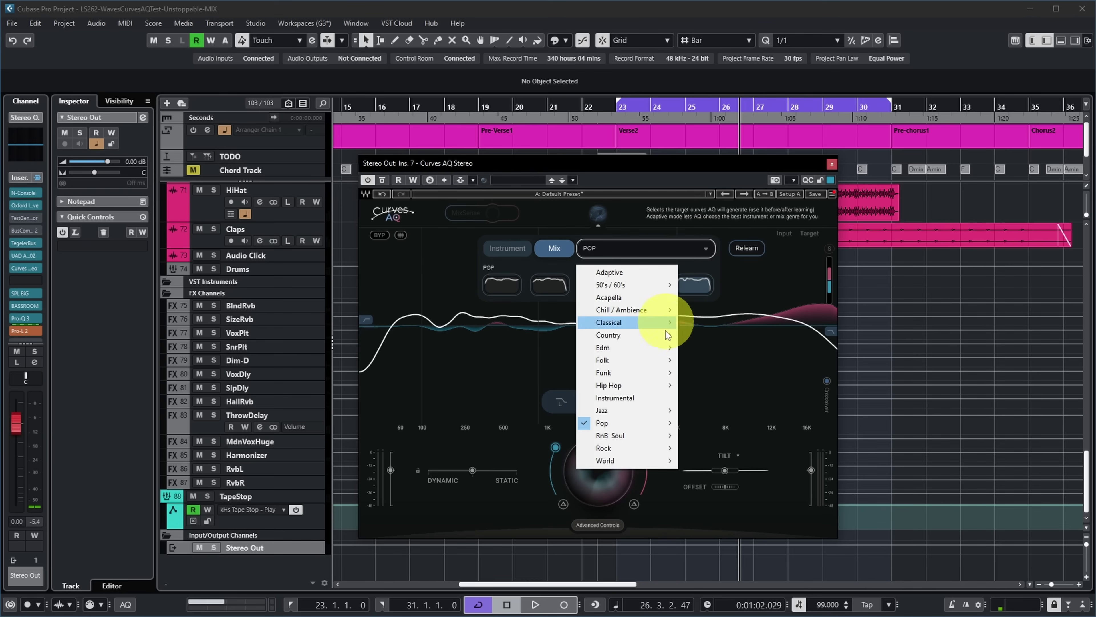
mouse_move(642, 422)
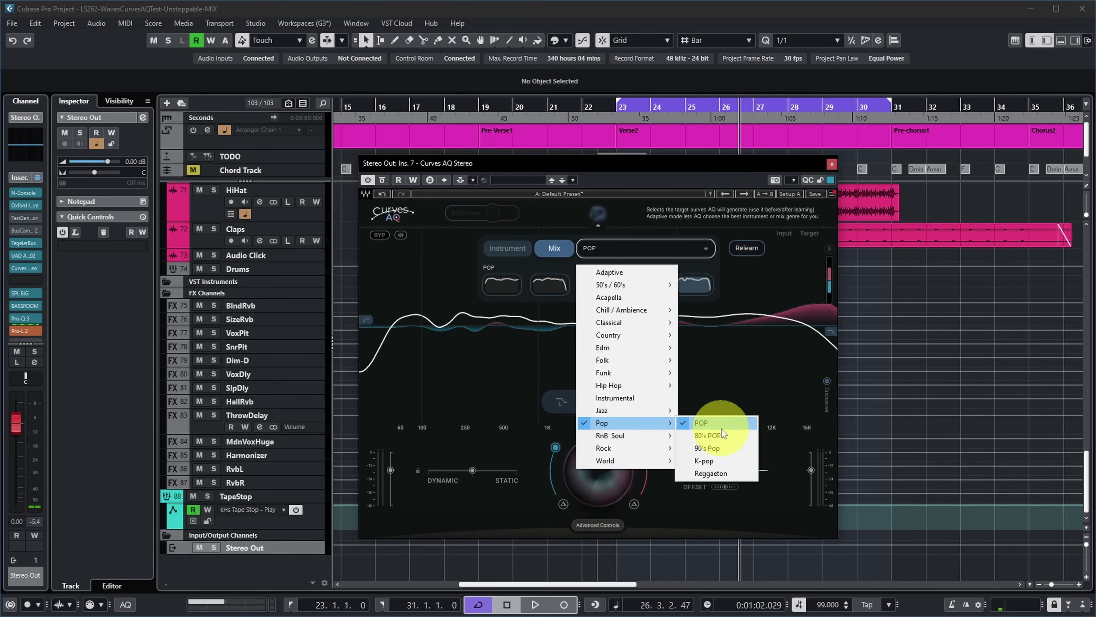
left_click(714, 461)
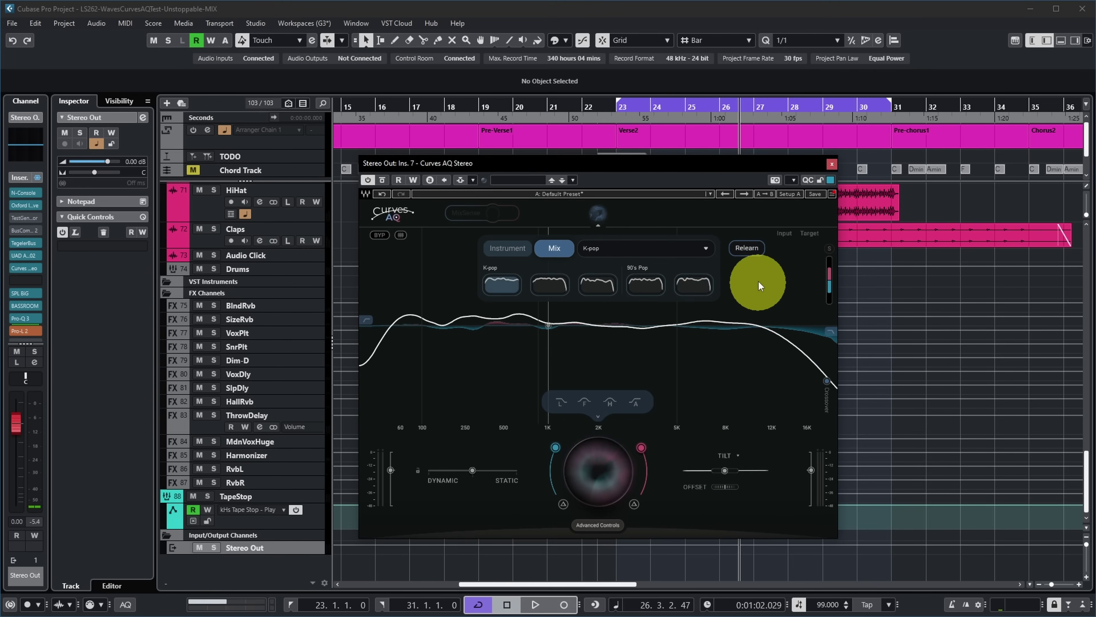
left_click(749, 248)
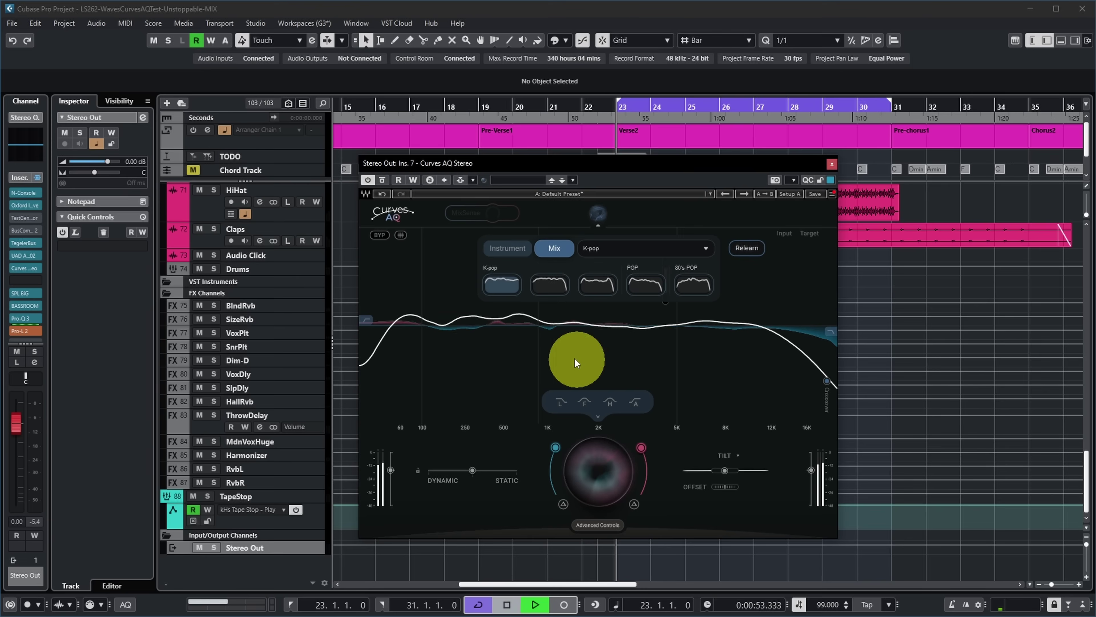
Compare the mix with Curves AQ bypassed and active using the relearned K-pop targets
key("space")
left_click(378, 236)
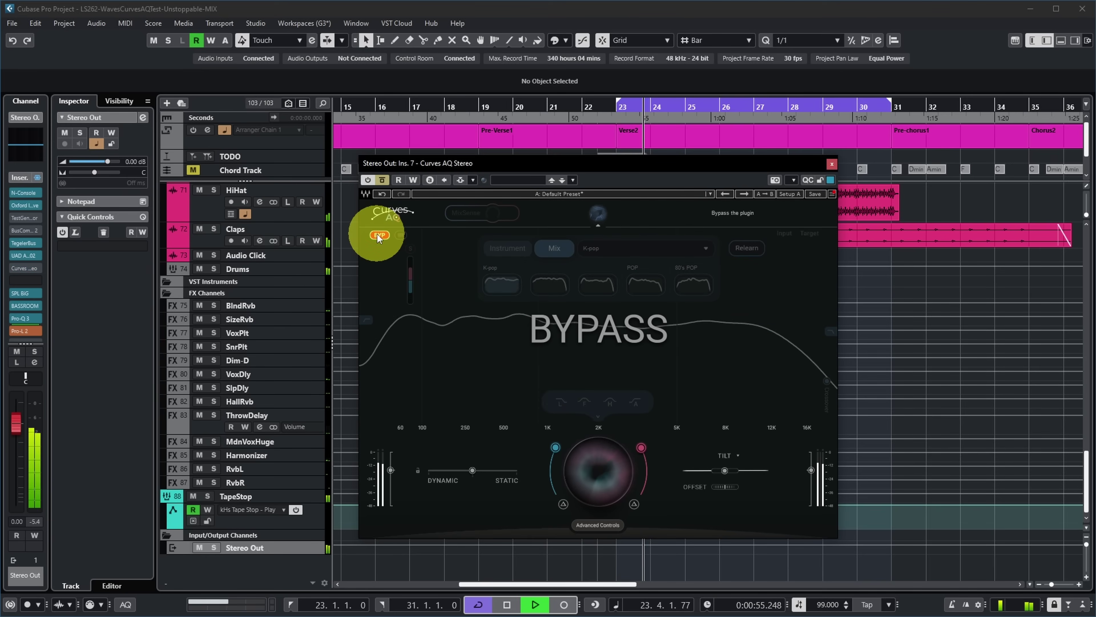
left_click(379, 236)
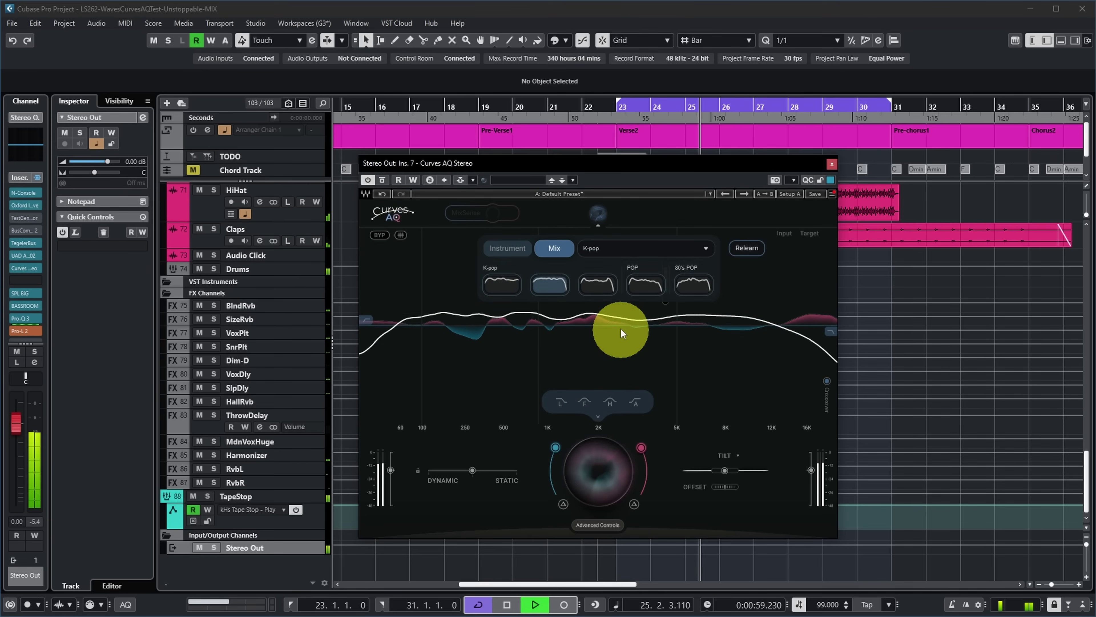
Audition the third K-pop target curve, the POP curve and the 80's POP curve on the full mix, and stop playback
left_click(599, 287)
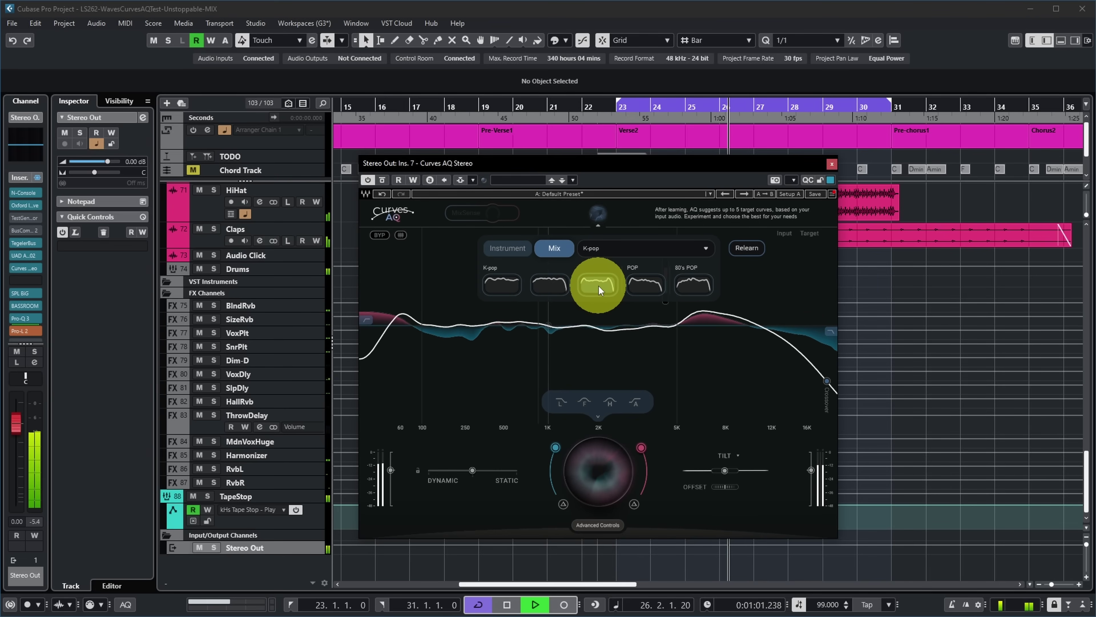
left_click(644, 283)
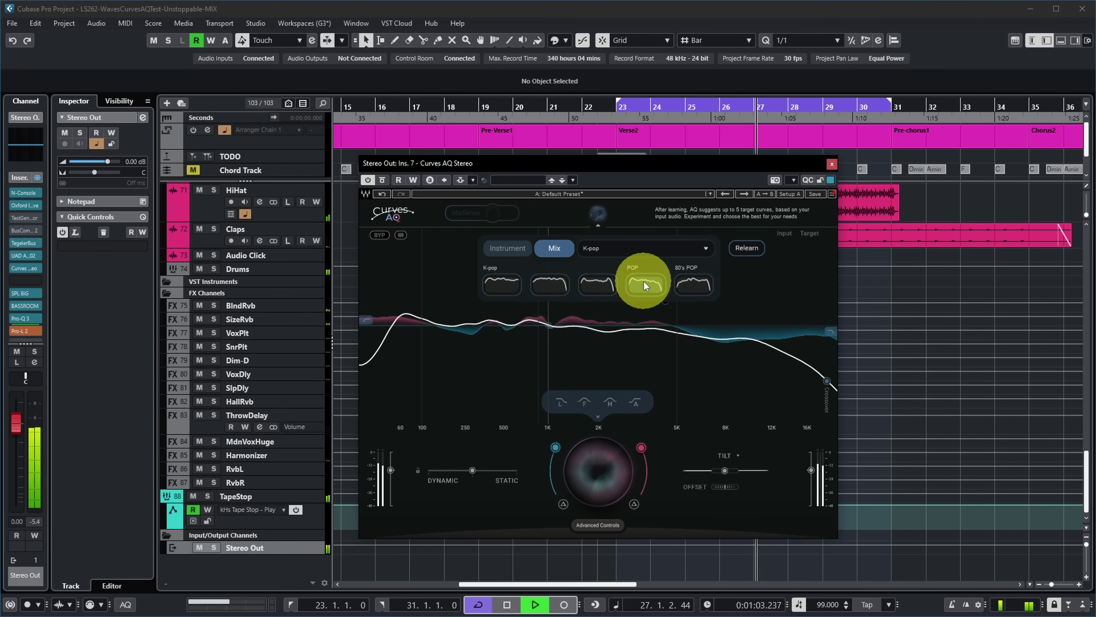
left_click(694, 284)
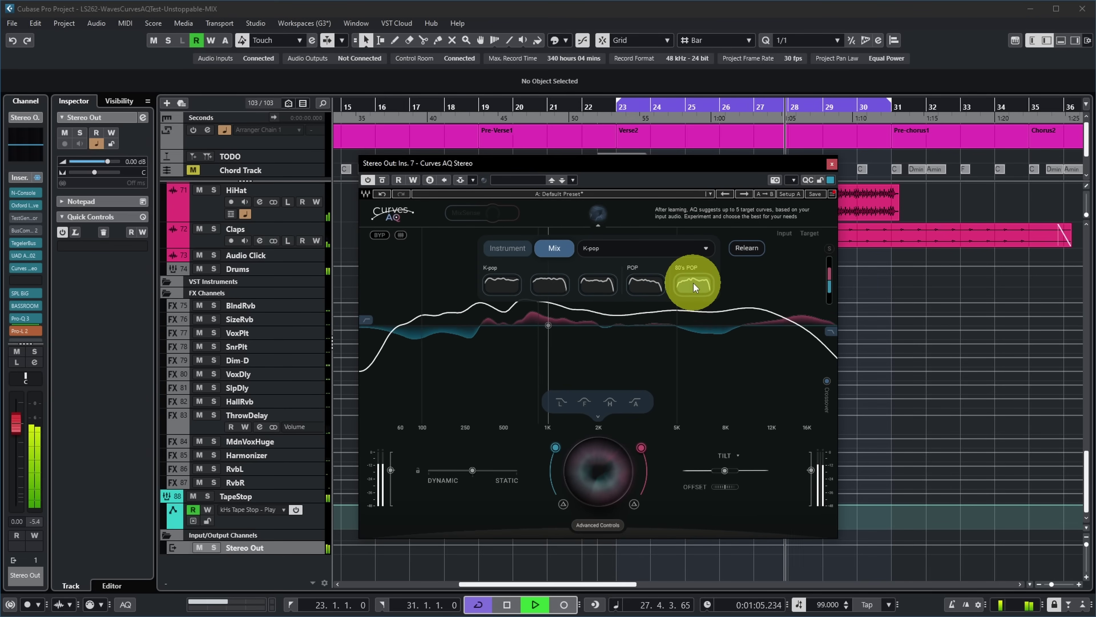
key("space")
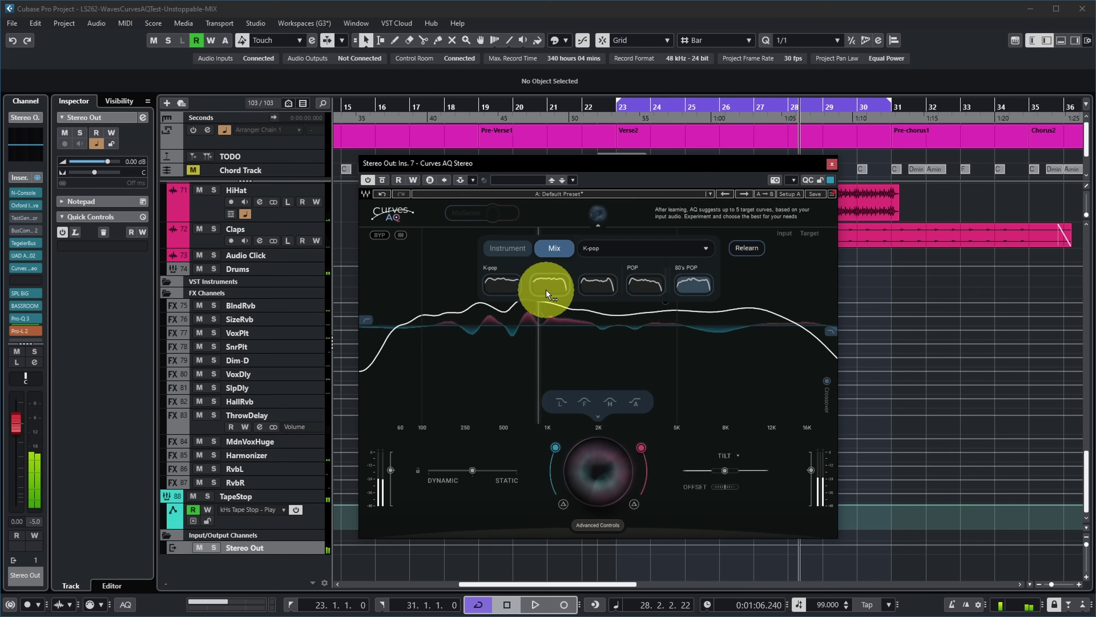
Apply the first K-pop target curve to the mix and restart playback from the loop start at bar 23
left_click(505, 286)
key("KP_1")
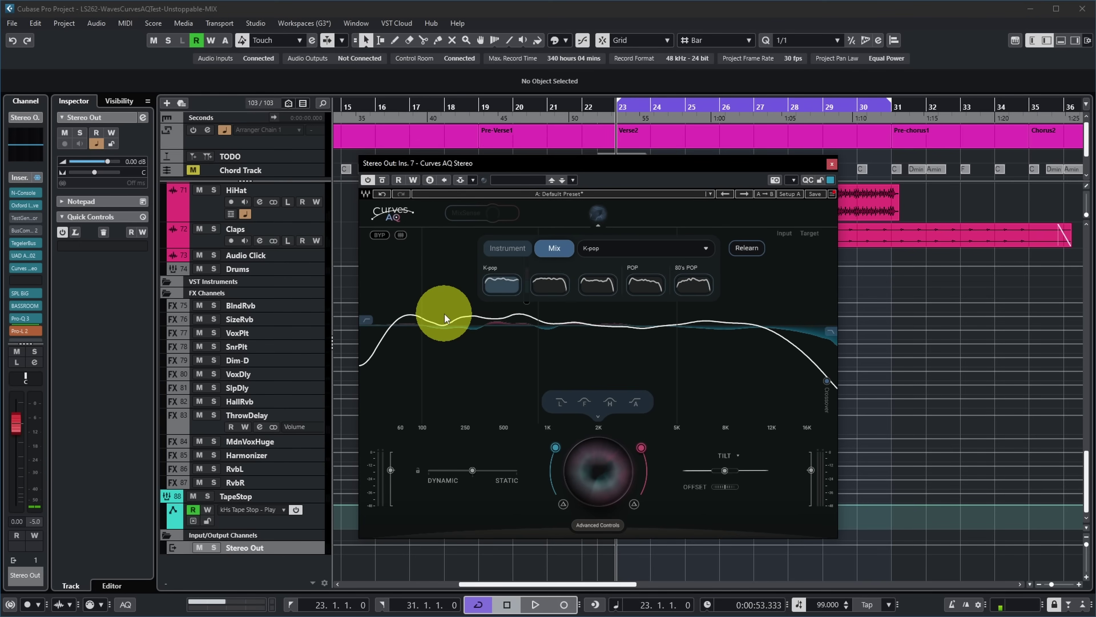
key("space")
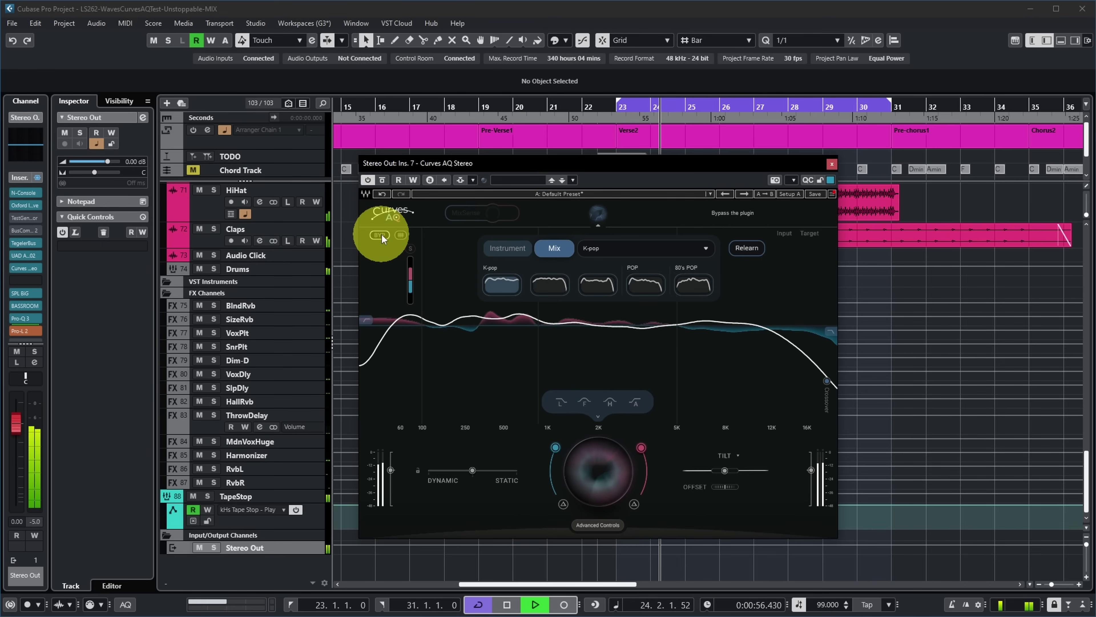
Compare the looped mix with Curves AQ bypassed and active twice using the first K-pop target, leaving the plugin active
left_click(380, 235)
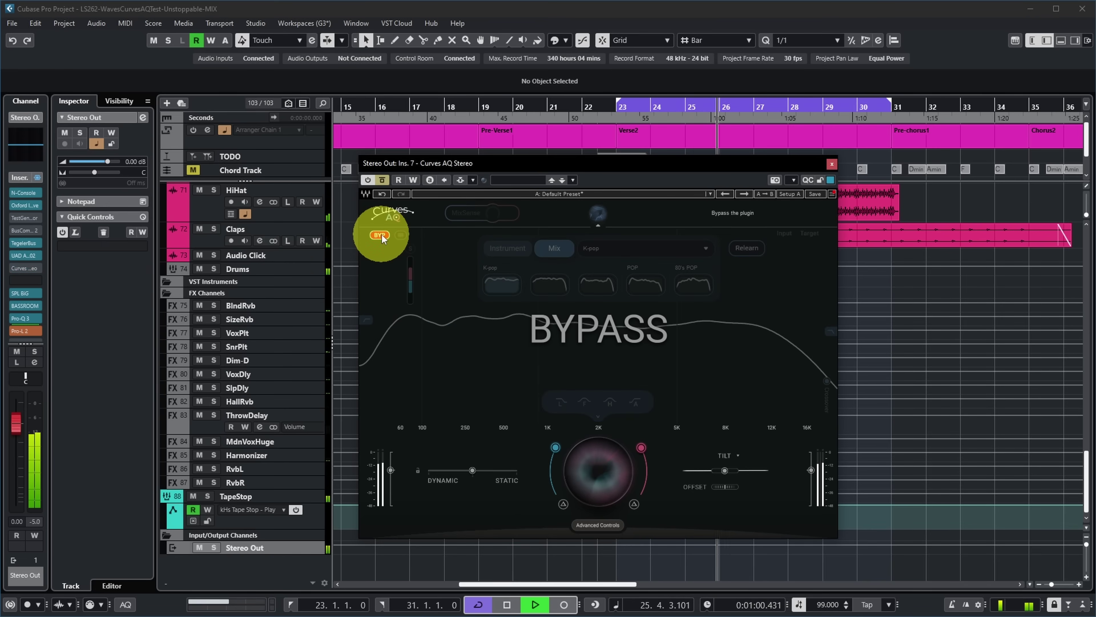
left_click(379, 235)
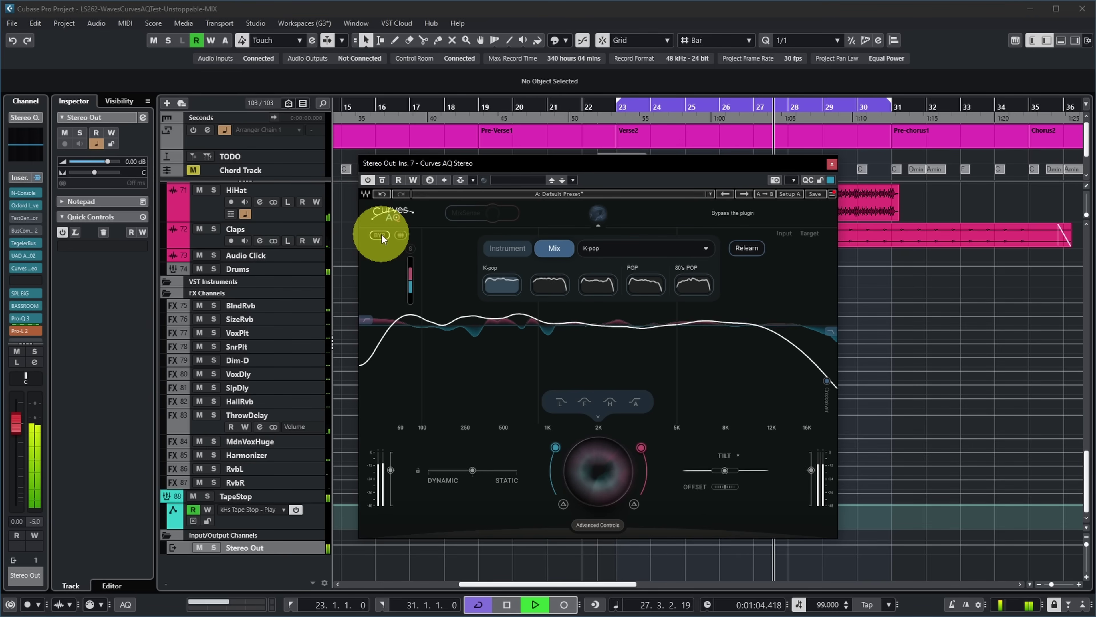
left_click(380, 236)
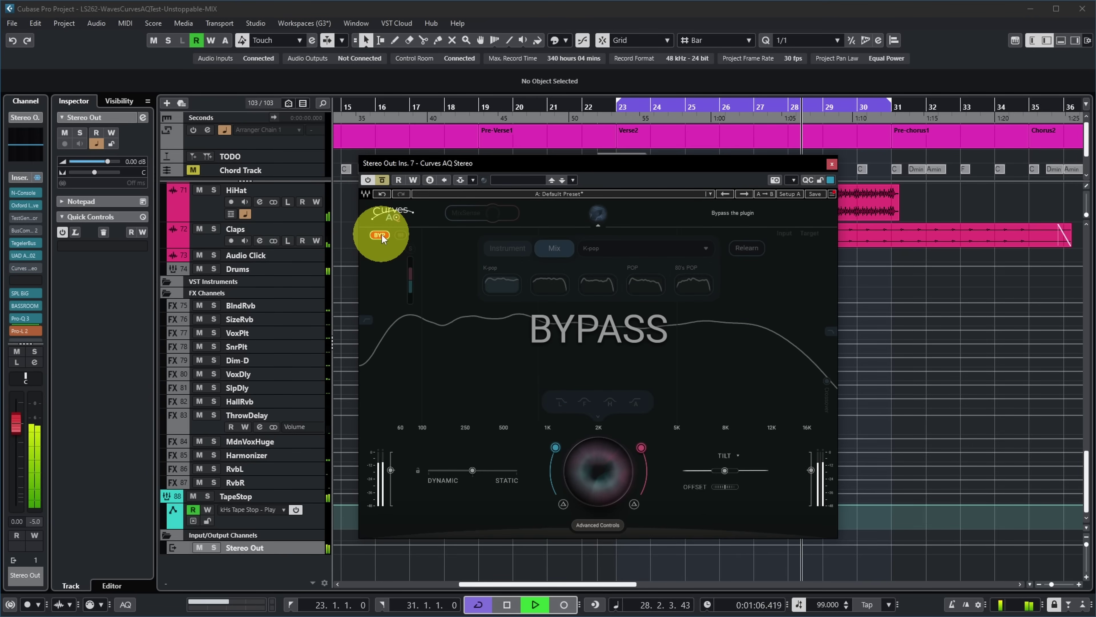
left_click(380, 235)
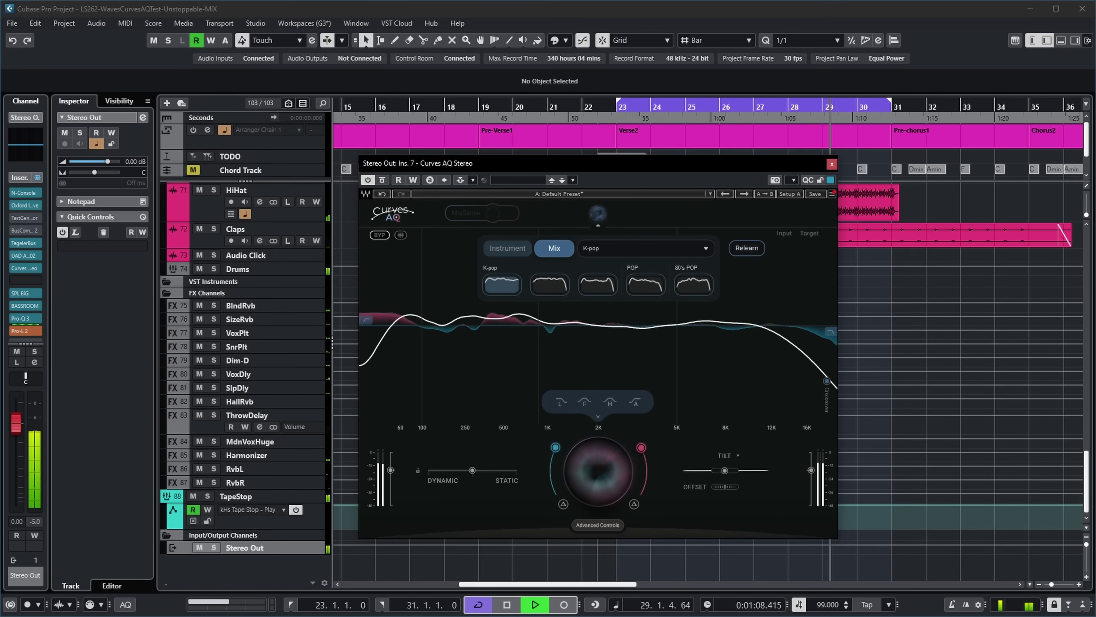